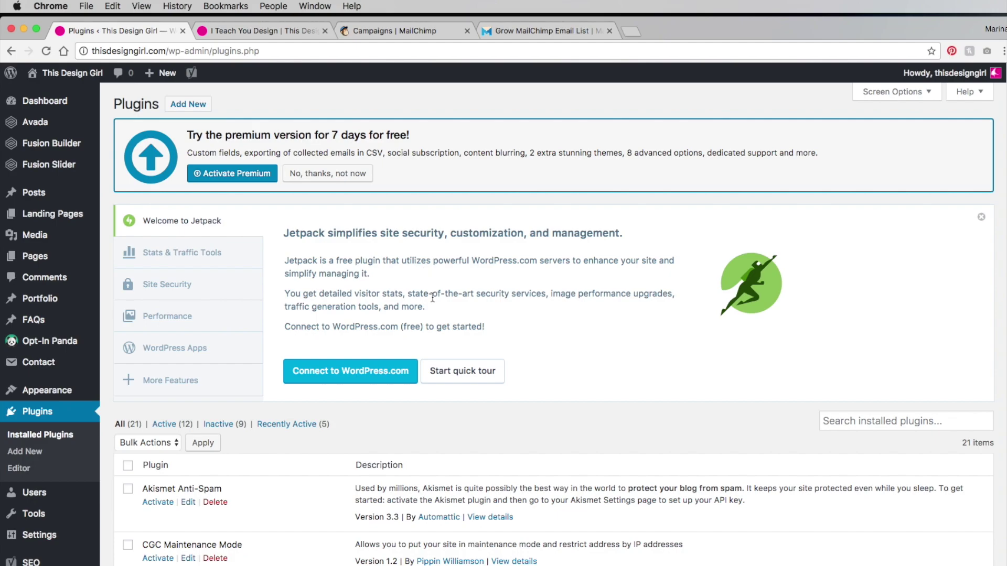
Scroll through the site's public homepage
click(310, 31)
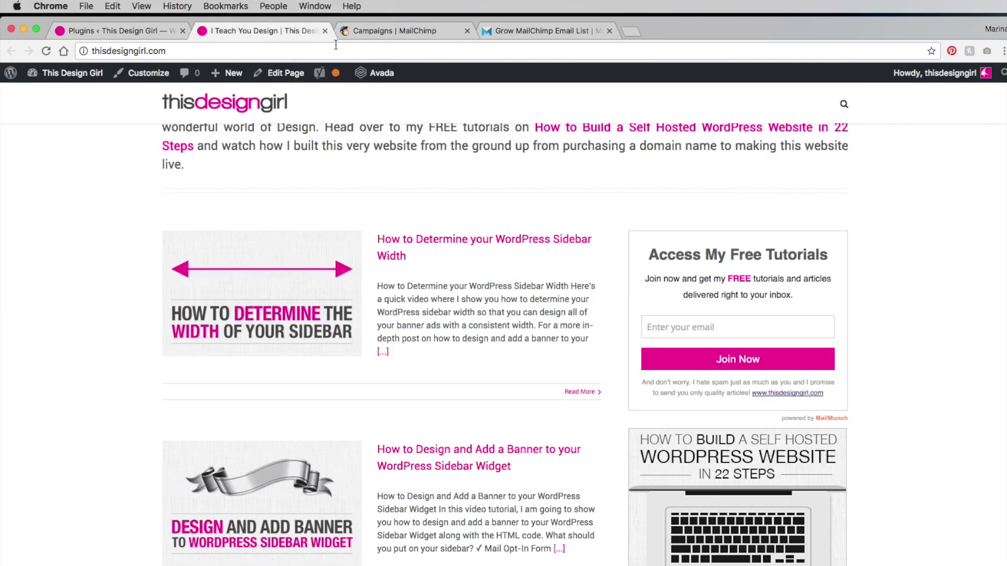
scroll(878, 377, up, 3)
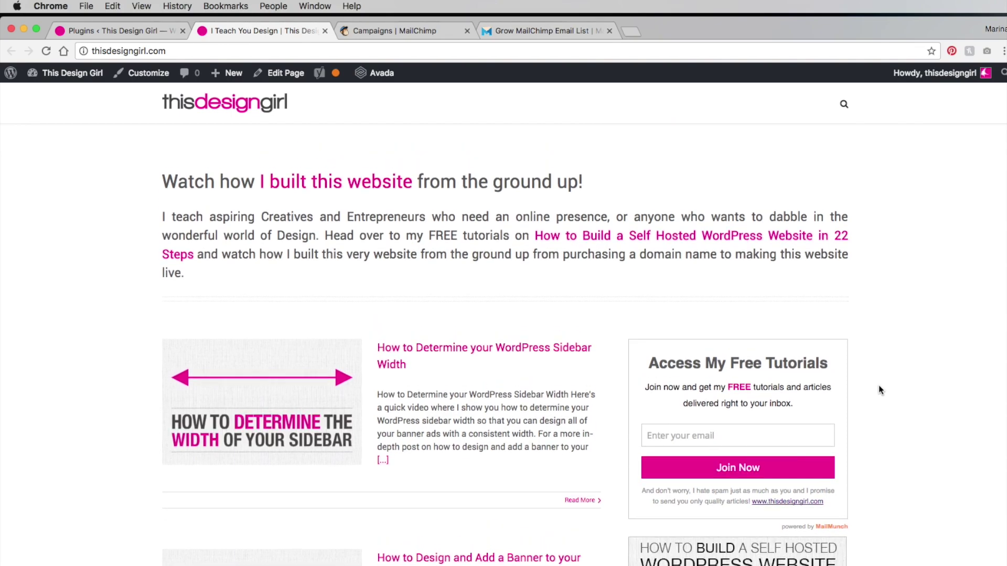
scroll(887, 420, up, 5)
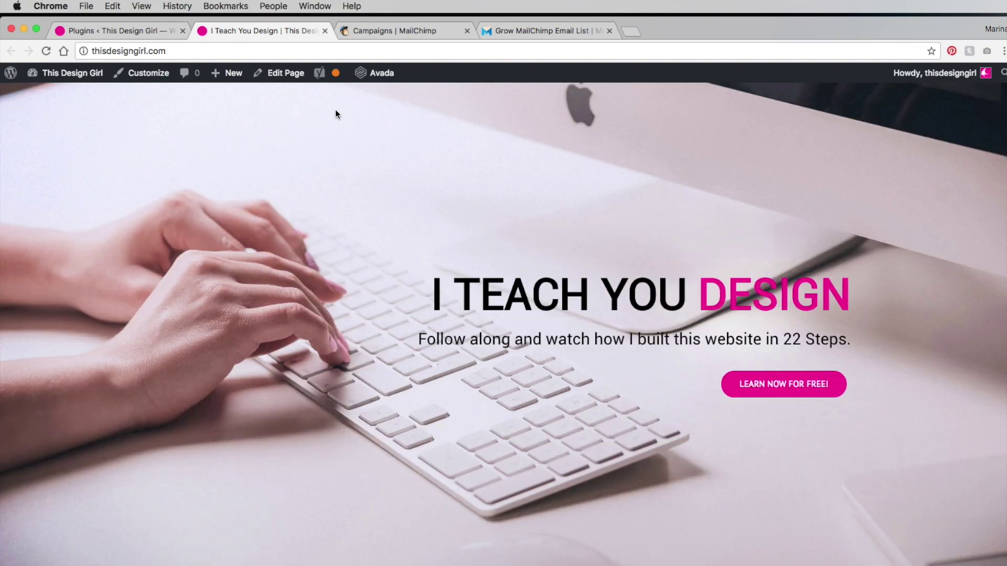
scroll(703, 420, down, 10)
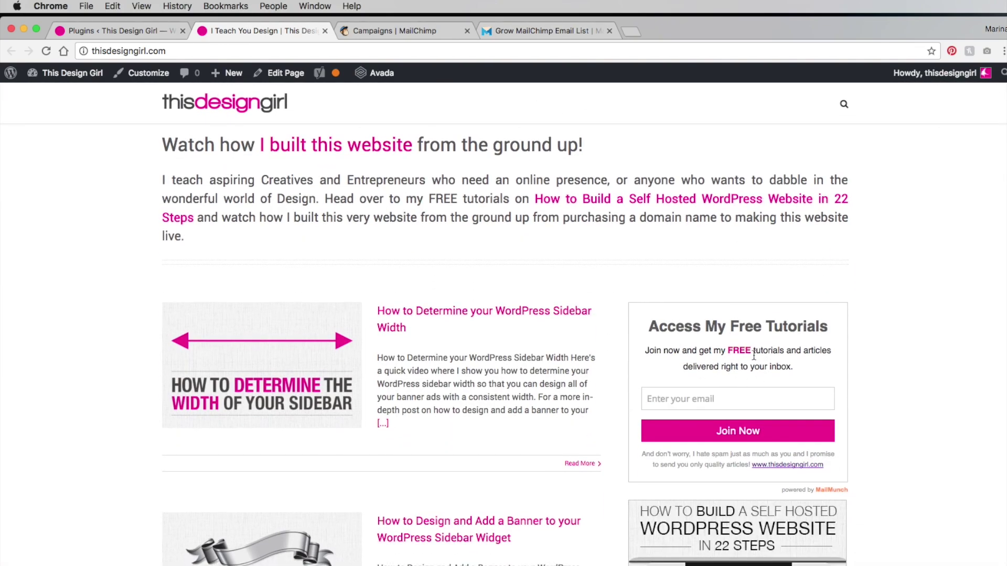
scroll(910, 387, down, 15)
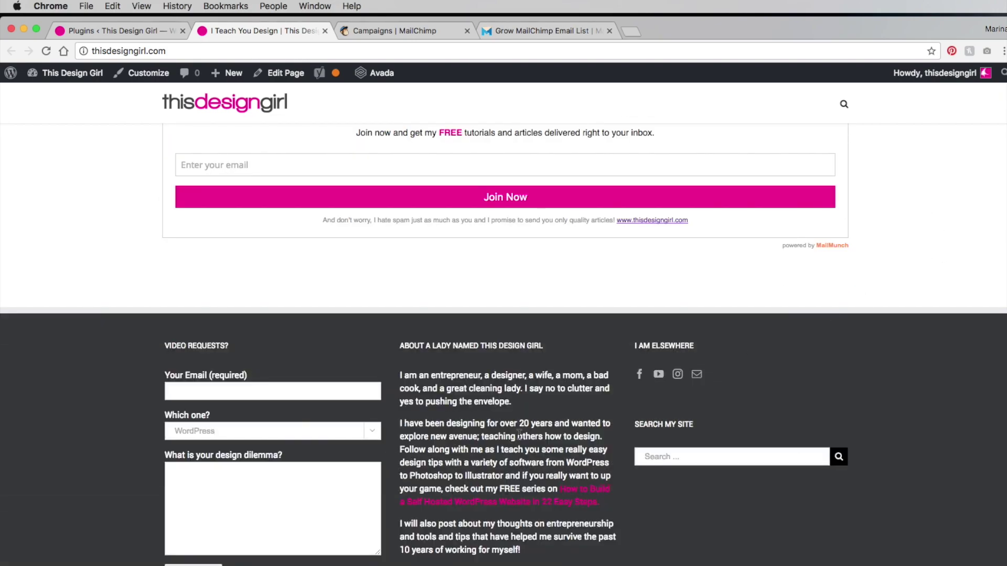
scroll(520, 433, up, 5)
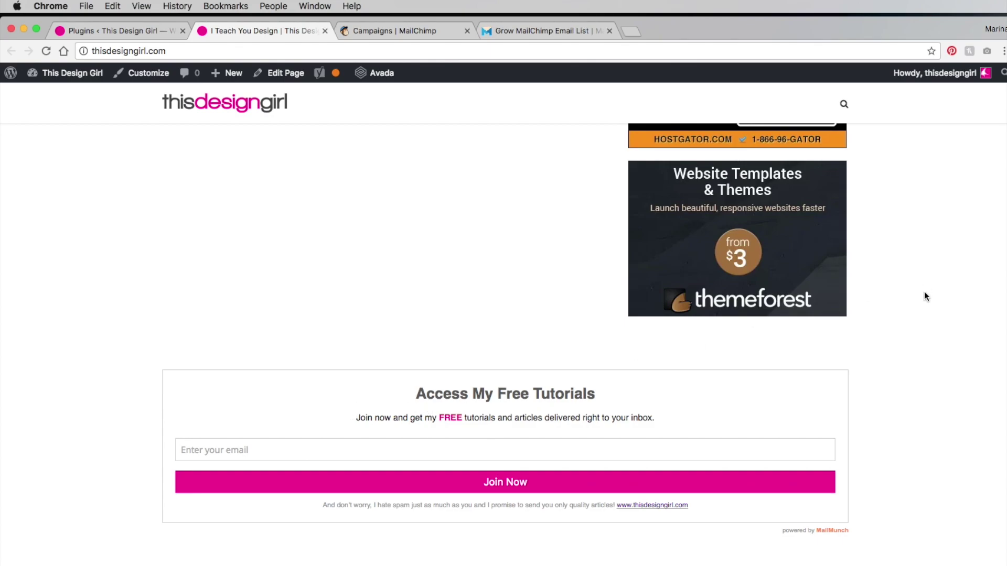
scroll(925, 297, up, 5)
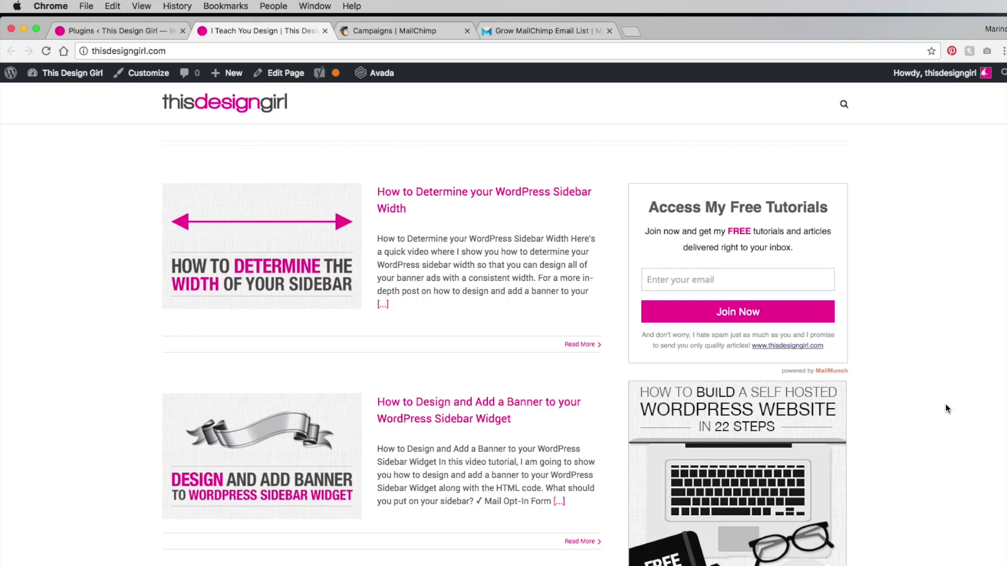
scroll(865, 358, up, 2)
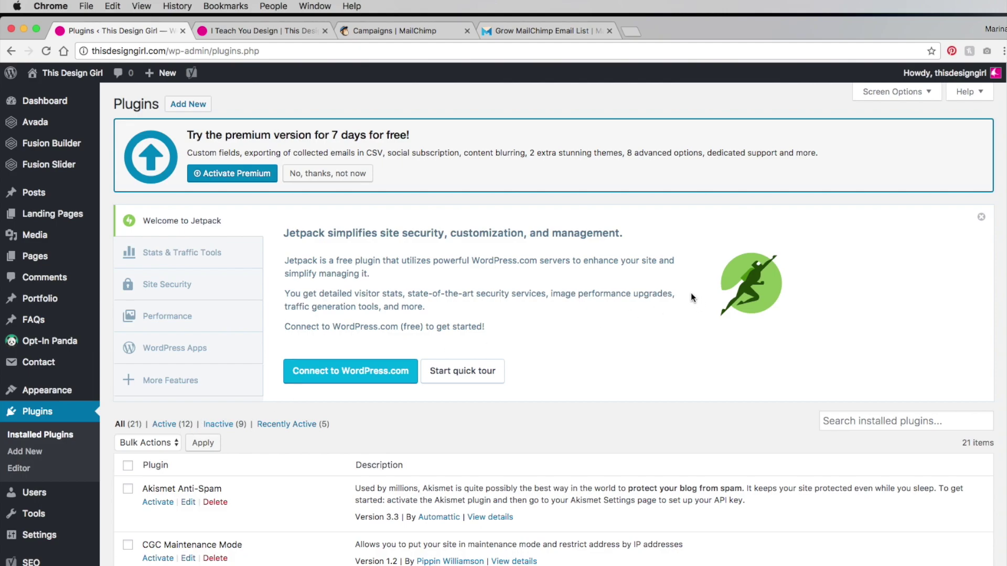
scroll(654, 278, down, 5)
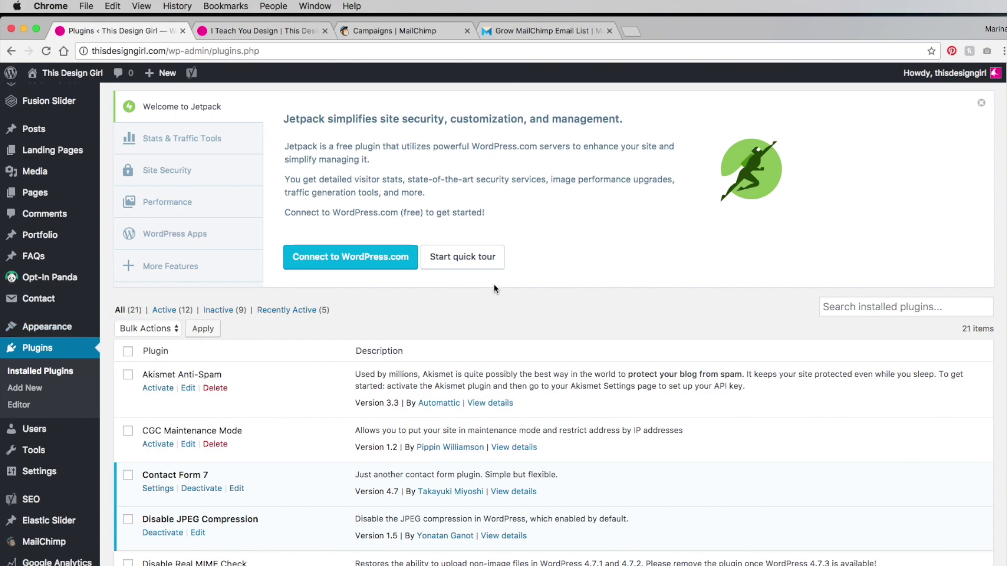
scroll(690, 322, up, 1)
scroll(691, 322, up, 4)
Search Add Plugins for 'mailmunch', then look over the site's homepage again
click(192, 105)
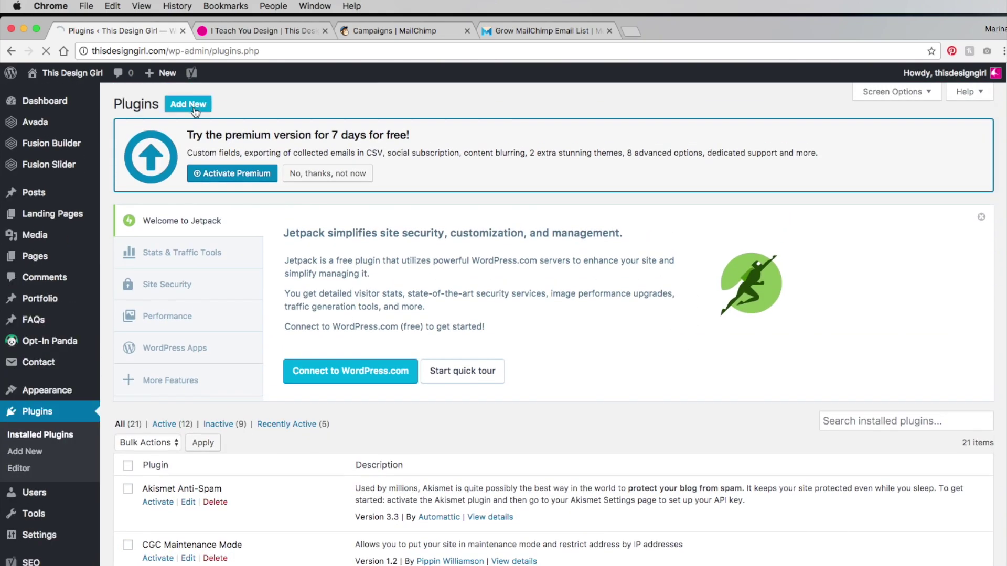
text(mailm)
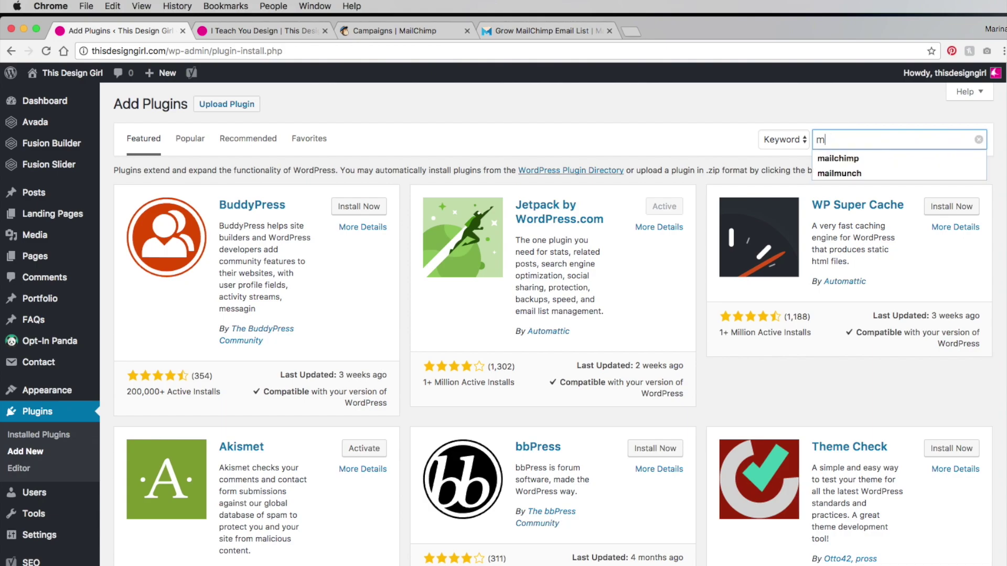
text(unch)
key(Return)
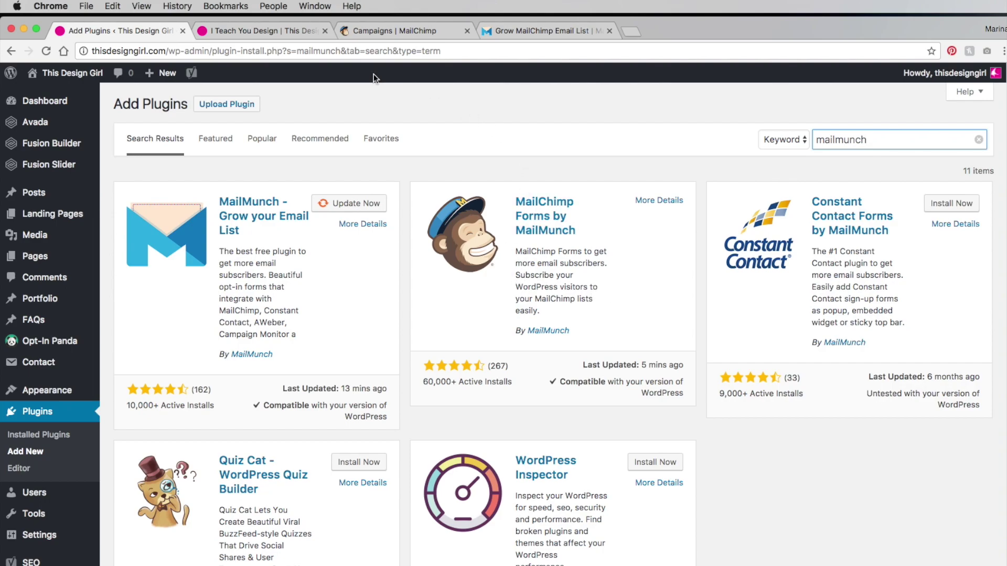
click(296, 32)
scroll(870, 326, down, 2)
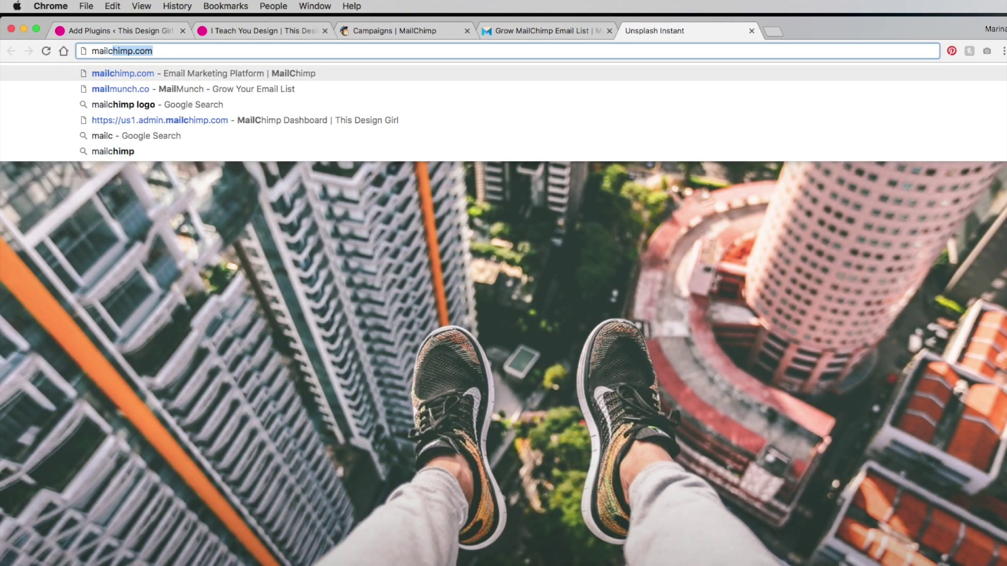
Load mailchimp.com, open mailmunch.co in a new tab, and return to the Add Plugins results
key(Return)
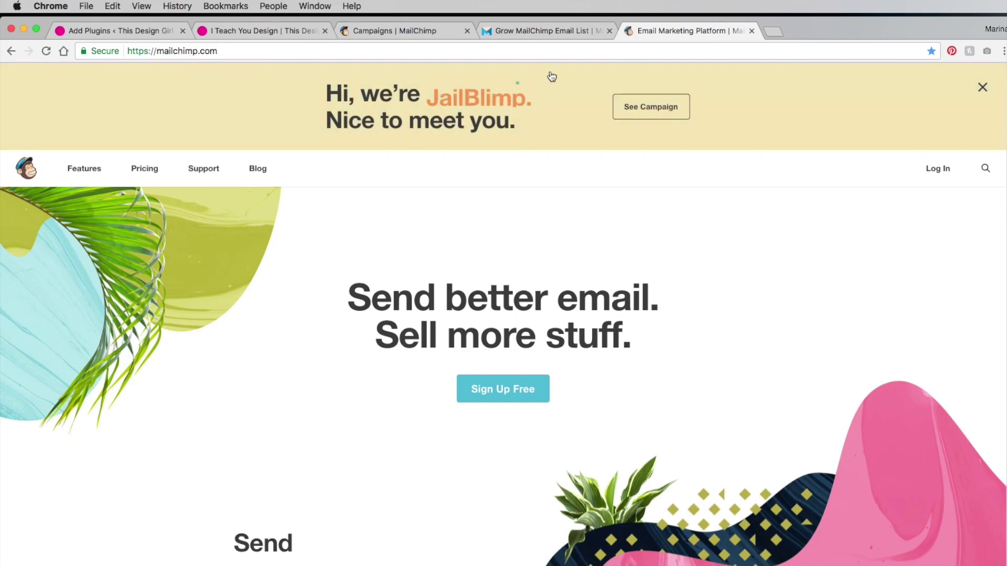
click(773, 31)
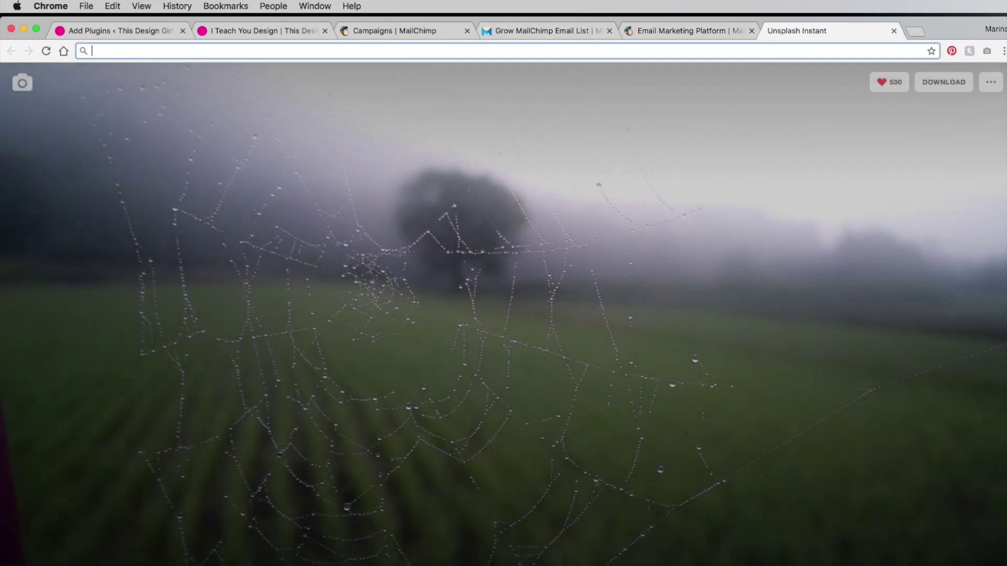
text(mailmunch.co)
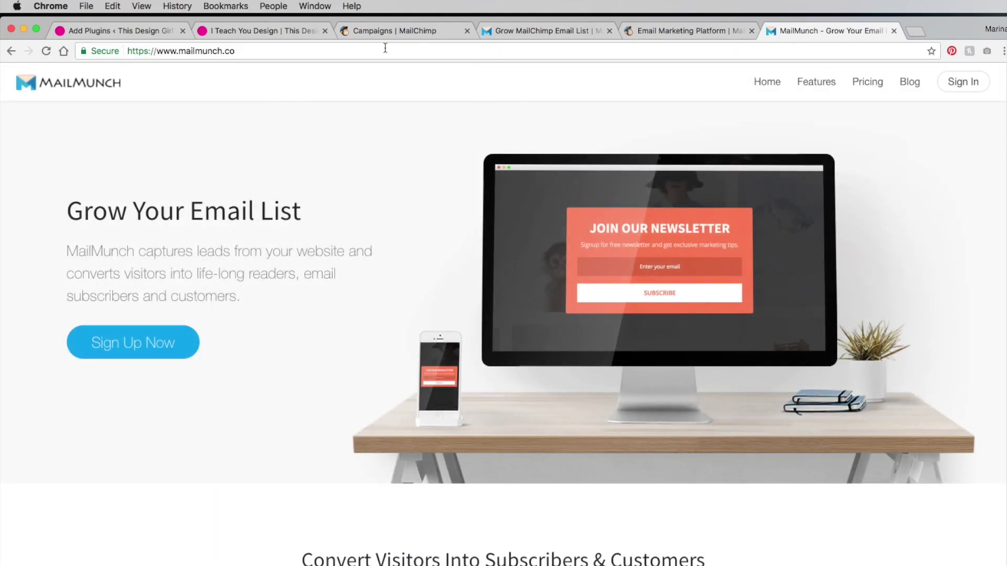
click(128, 33)
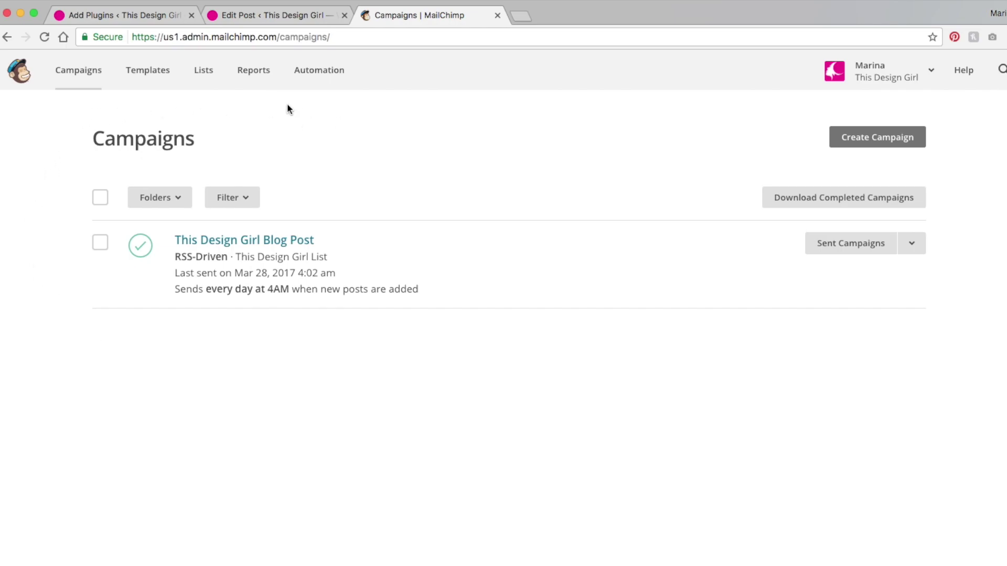
Visit Lists, then go back to Campaigns showing the This Design Girl Blog Post campaign
click(208, 74)
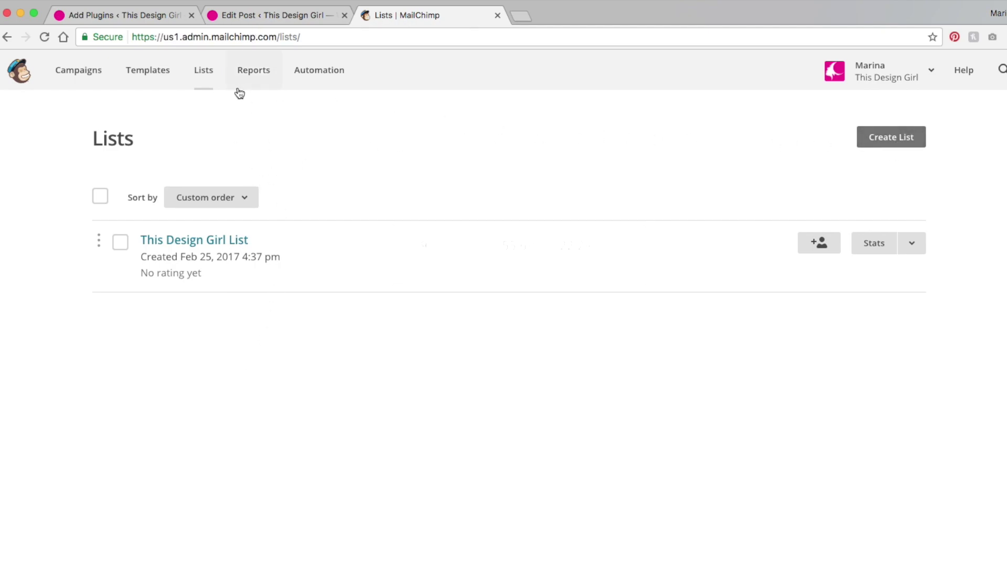
click(80, 73)
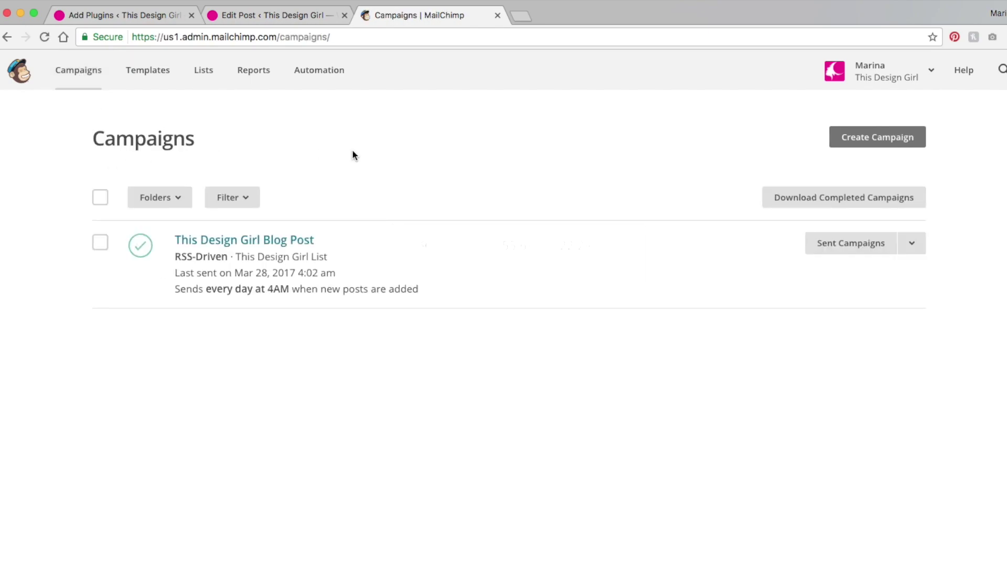
click(881, 139)
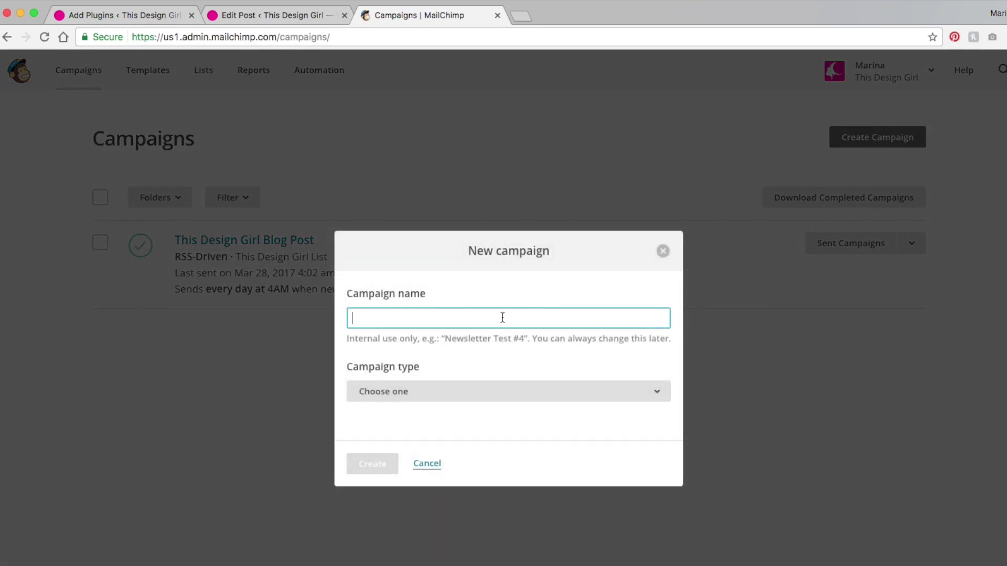
Name the campaign 'How to send an Email Campaign', choose the Regular type, and create it
text(How to send an Email Campaign)
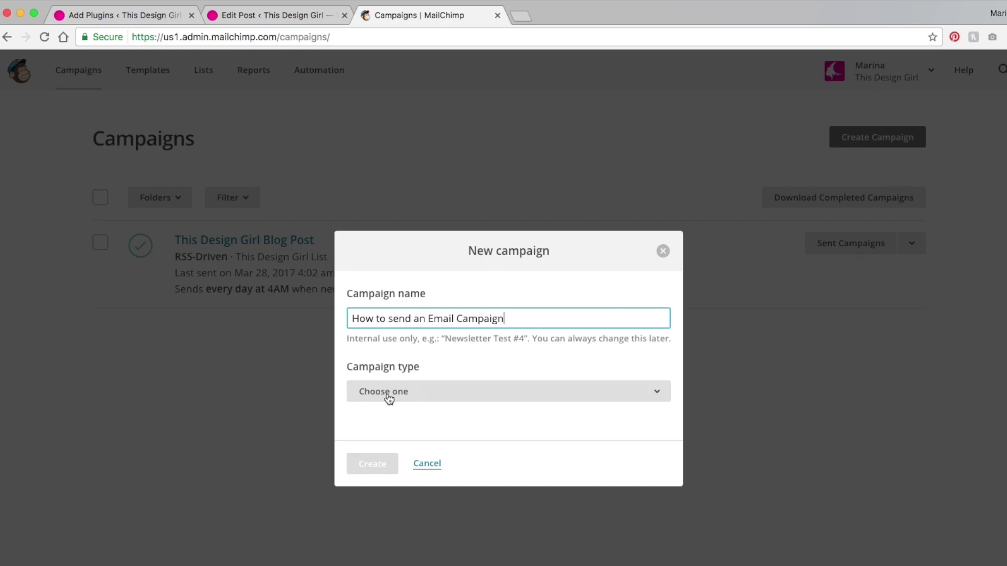
click(386, 395)
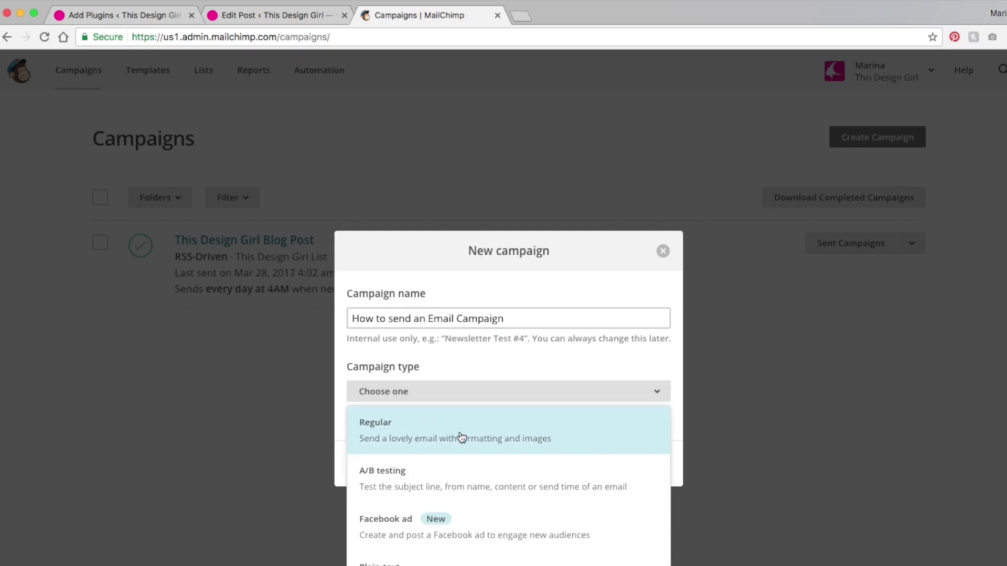
click(420, 433)
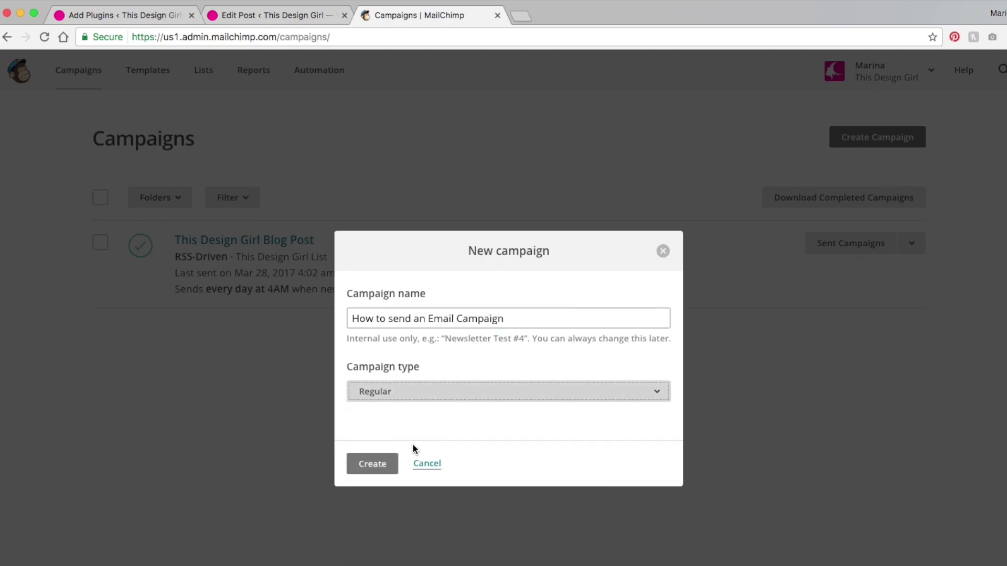
click(372, 464)
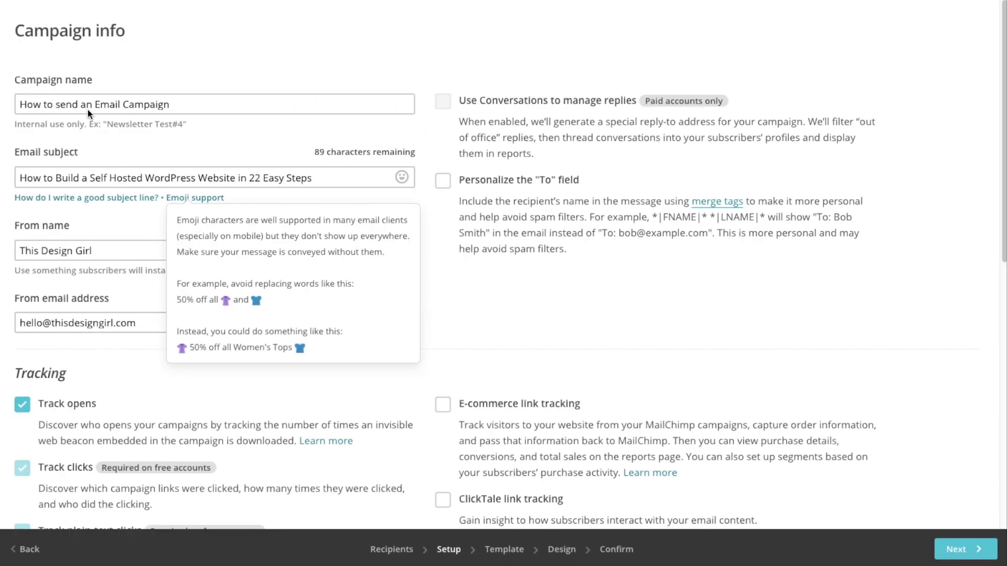
Paste the campaign name in as the email subject, then review the sender and tracking settings
click(80, 105)
drag(21, 105, 180, 105)
key(ctrl+c)
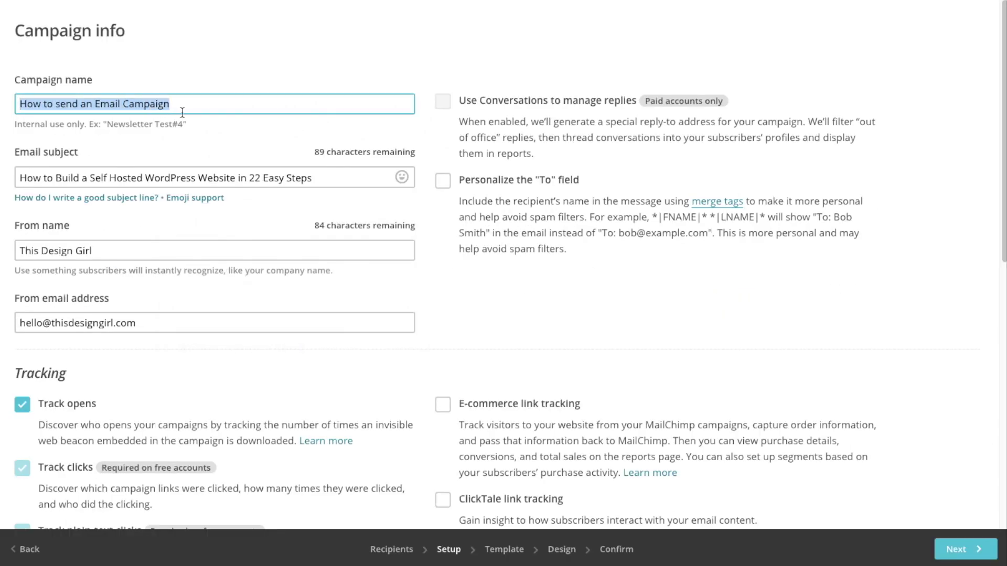
drag(337, 179, 44, 159)
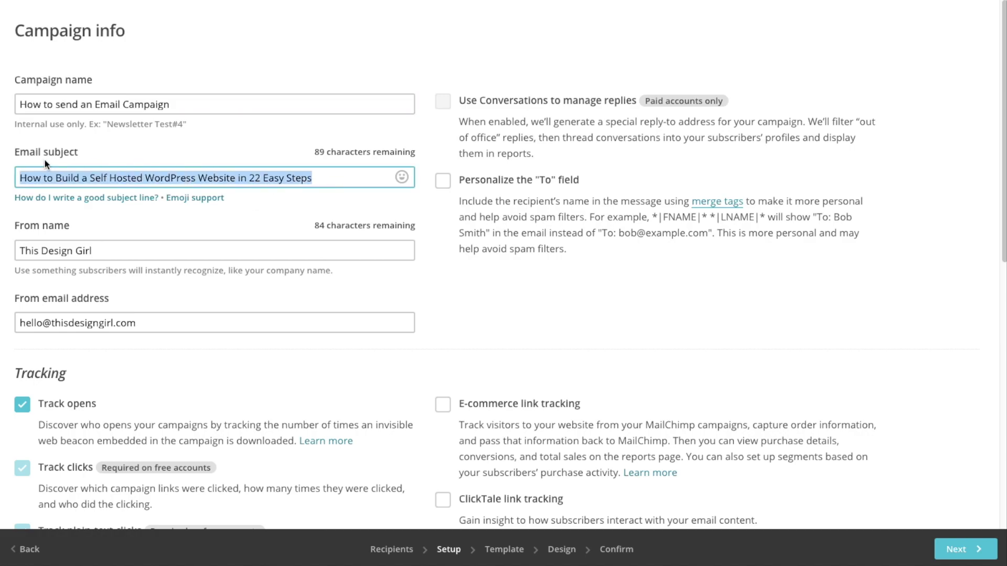
key(ctrl+v)
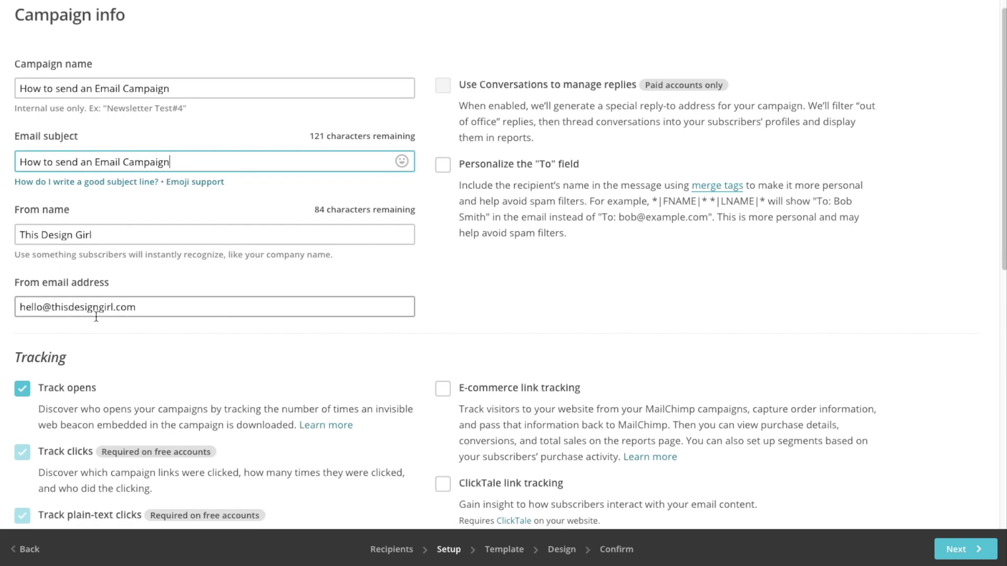
scroll(96, 317, down, 5)
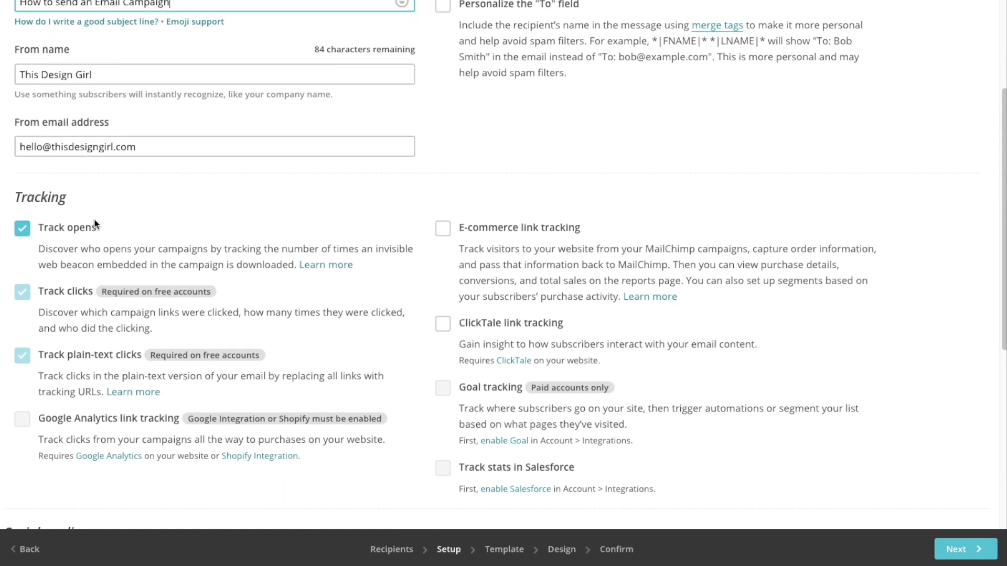
scroll(108, 370, up, 5)
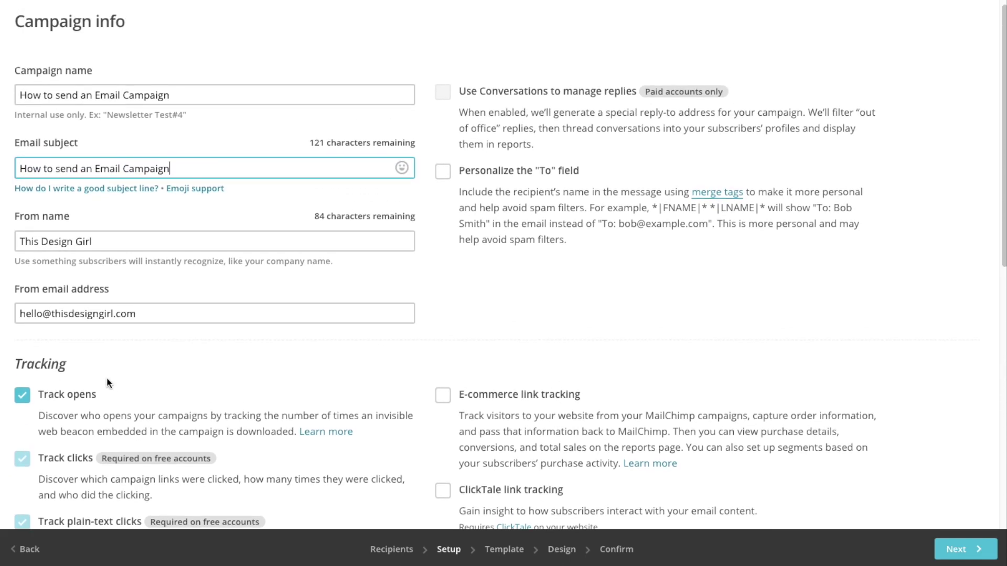
scroll(106, 376, down, 8)
scroll(138, 220, down, 4)
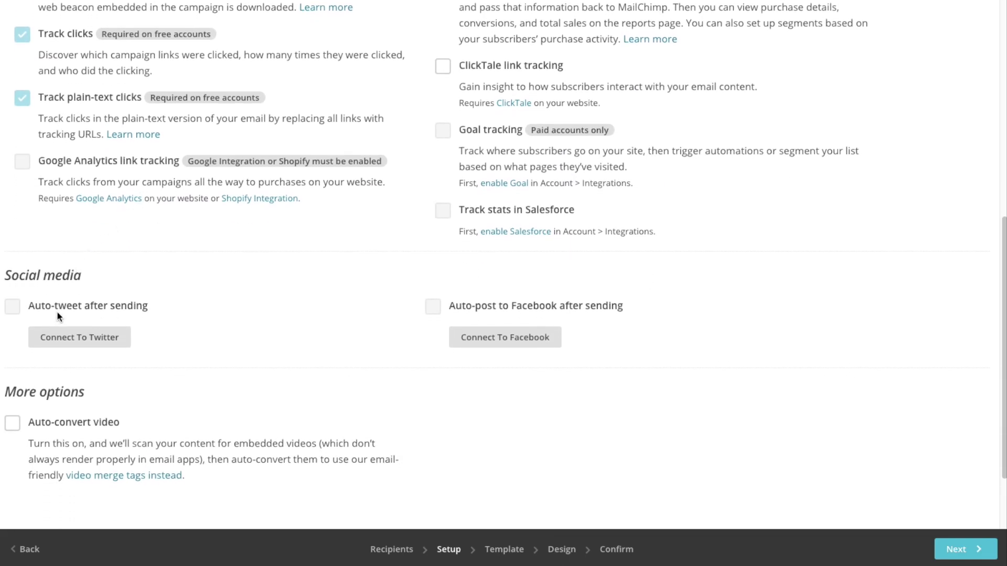
scroll(317, 247, down, 2)
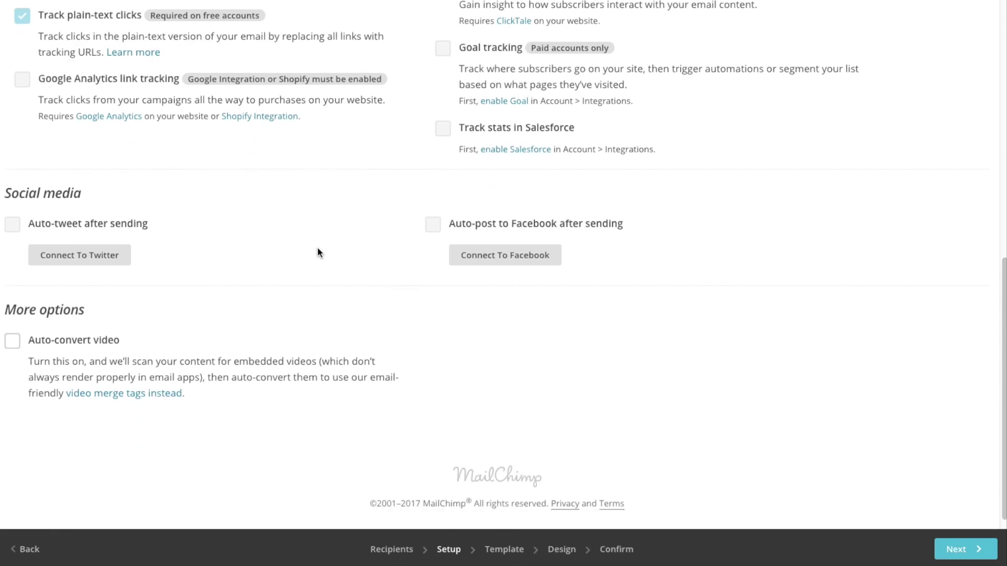
scroll(682, 435, up, 6)
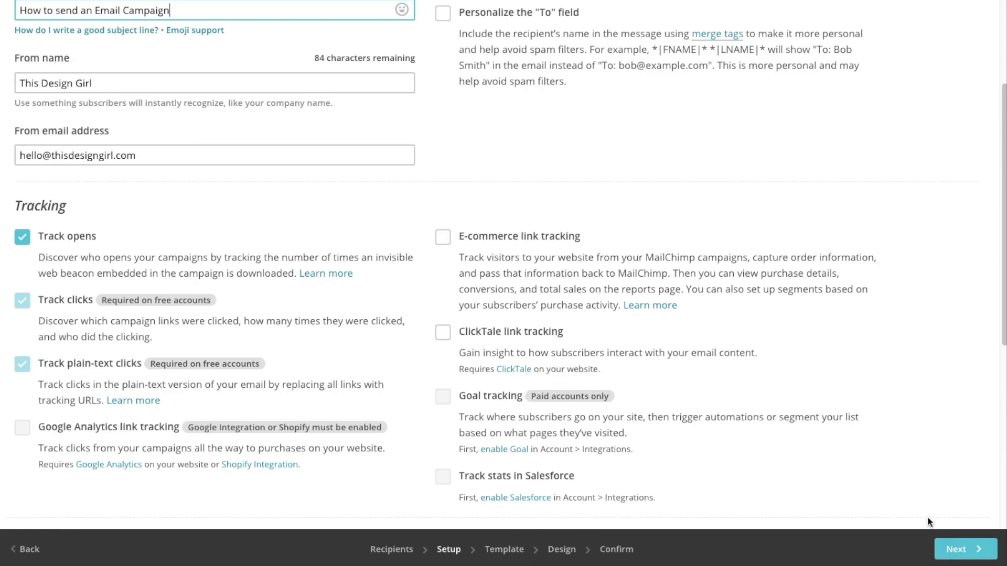
Continue to the Template step and browse the layout templates
click(966, 550)
drag(1005, 564, 998, 531)
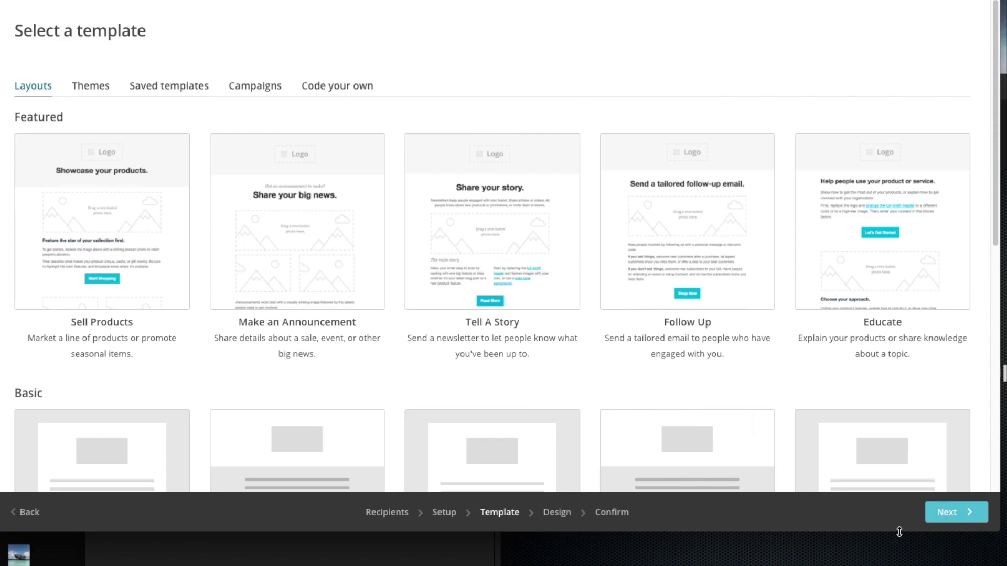
scroll(760, 310, down, 5)
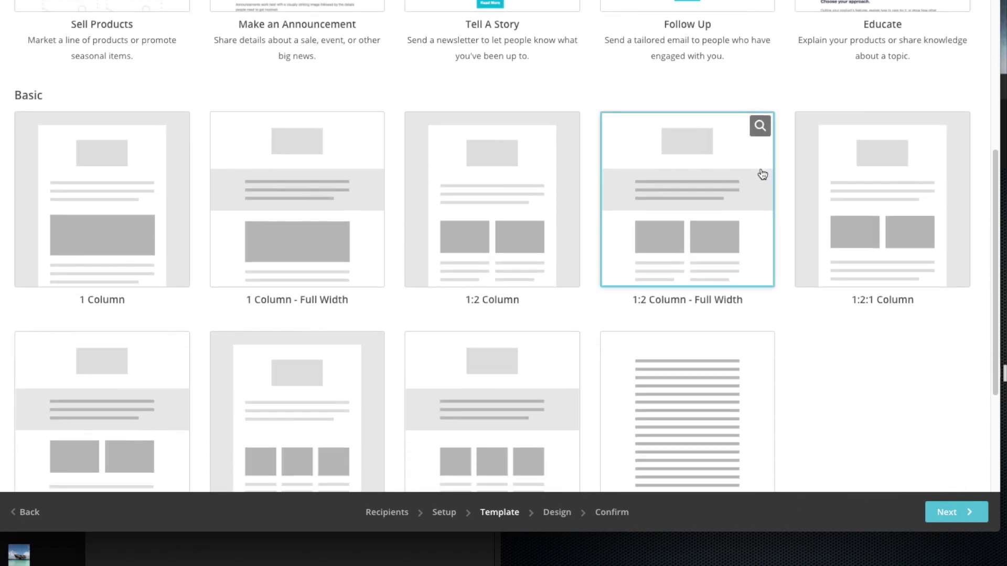
scroll(760, 173, up, 3)
scroll(751, 317, up, 2)
Browse the ready-made designs under Themes
click(97, 89)
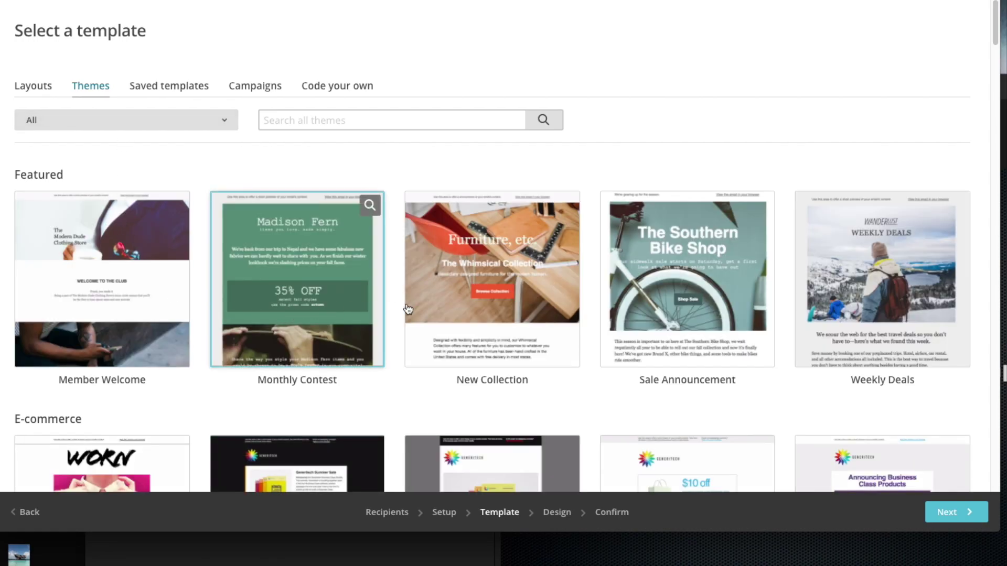
scroll(527, 310, down, 2)
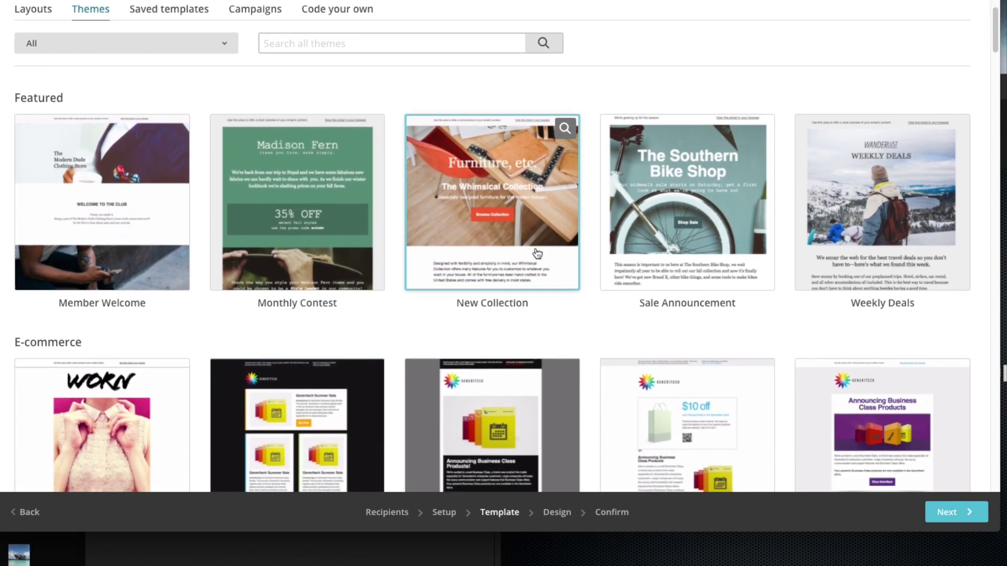
scroll(537, 254, down, 3)
scroll(533, 199, up, 4)
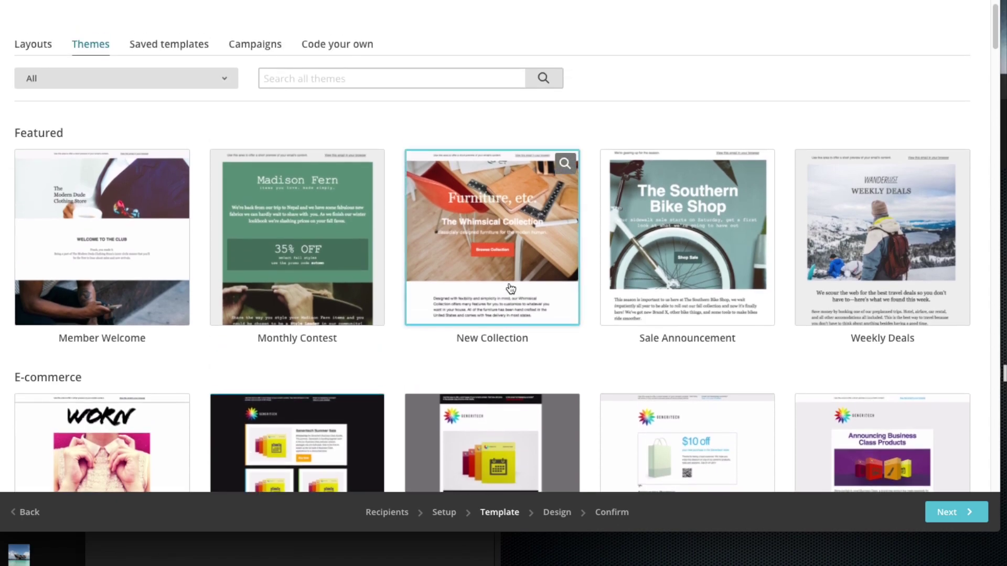
scroll(511, 288, up, 1)
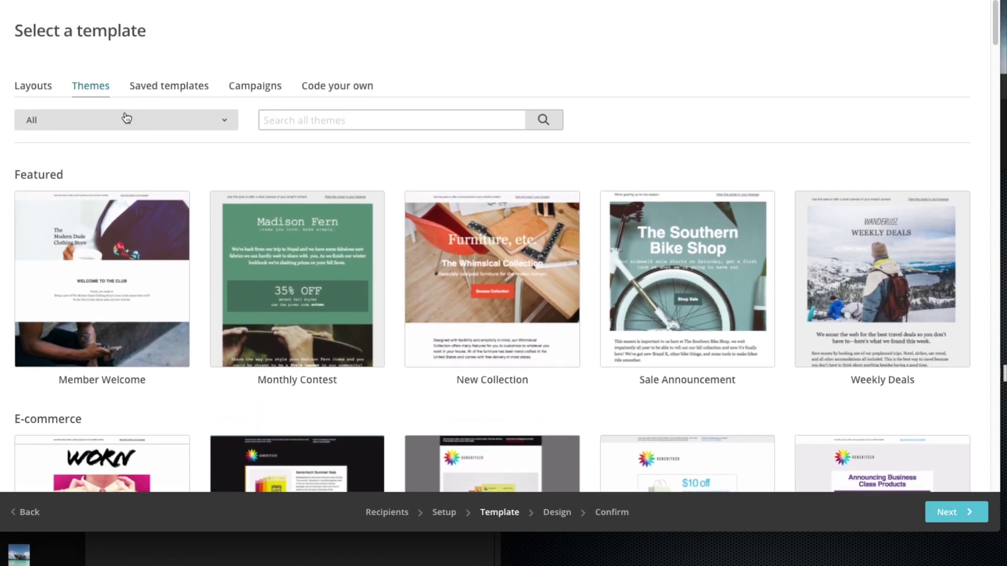
Return to Layouts and start the email from the Educate template
click(38, 90)
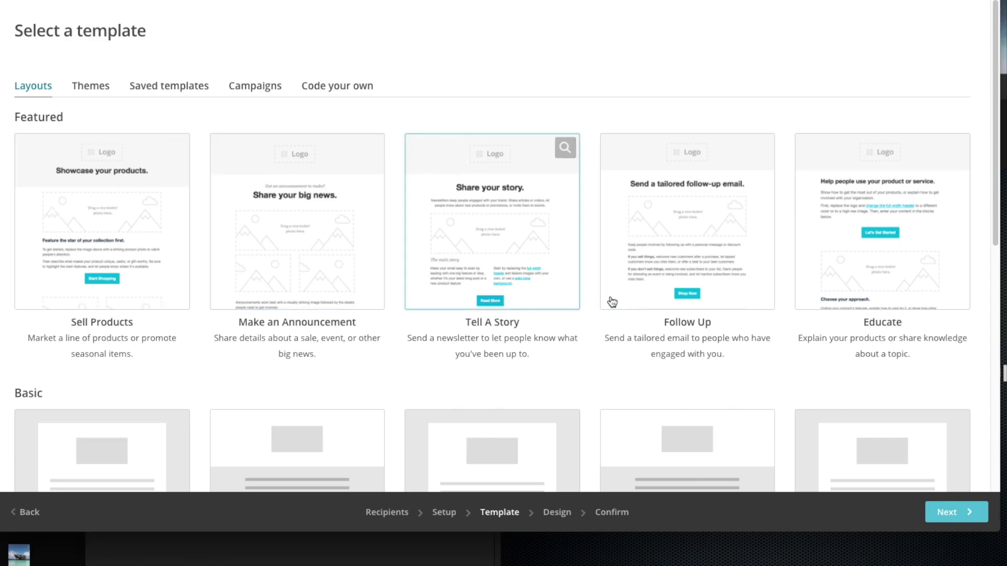
click(888, 230)
mouse_move(286, 51)
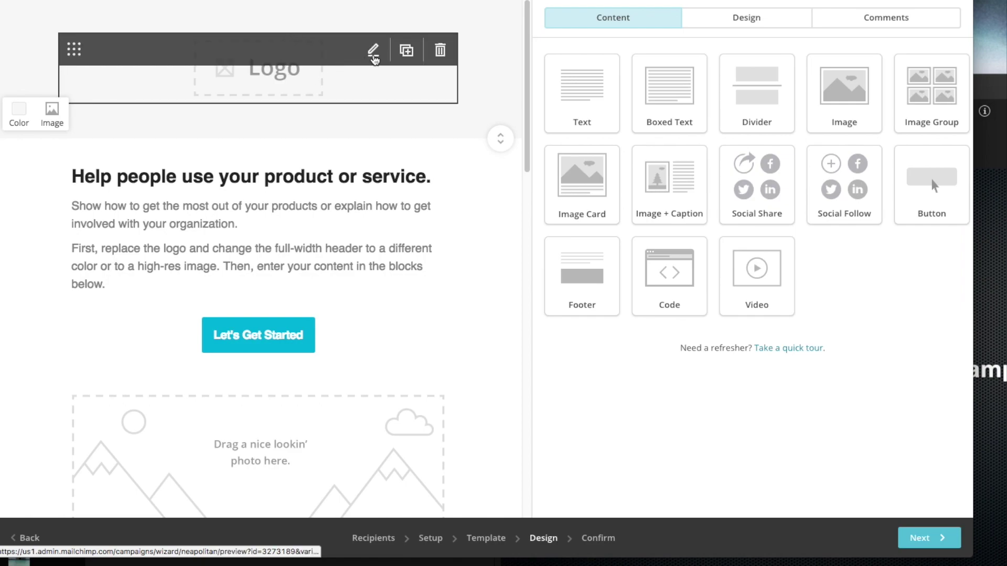
Replace the logo placeholder with the thisdesigngirl weblogo.png image from My Files
click(373, 51)
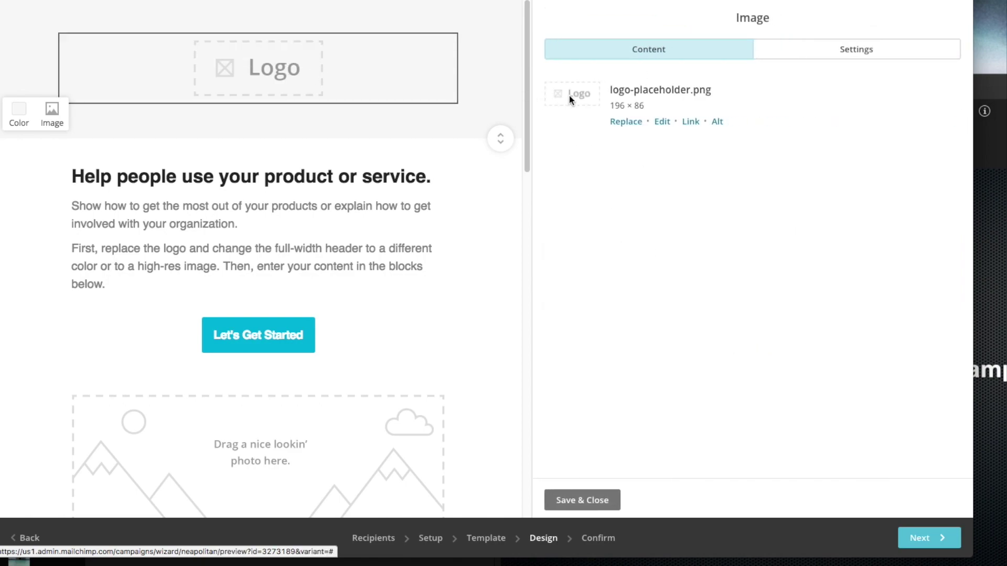
click(629, 121)
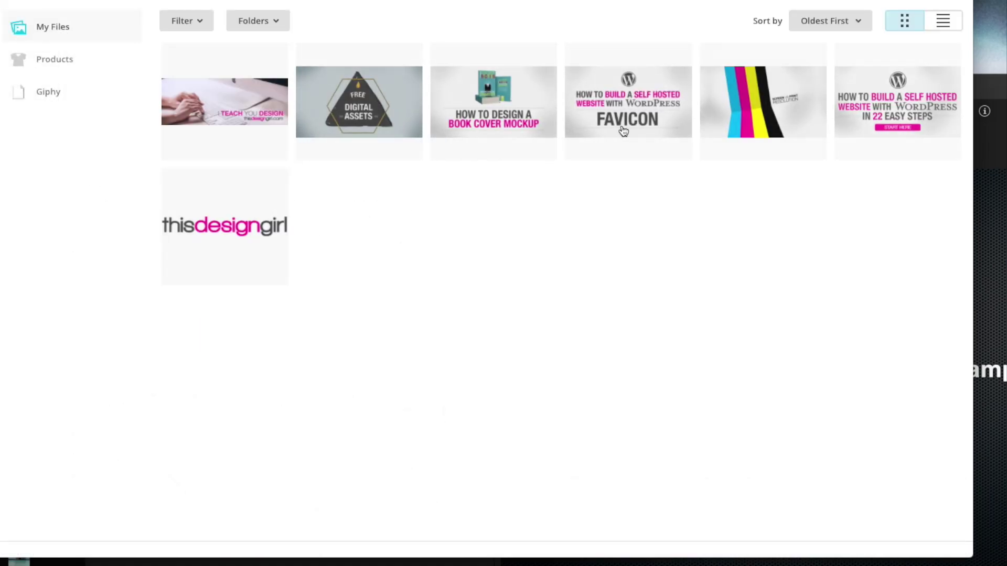
click(246, 231)
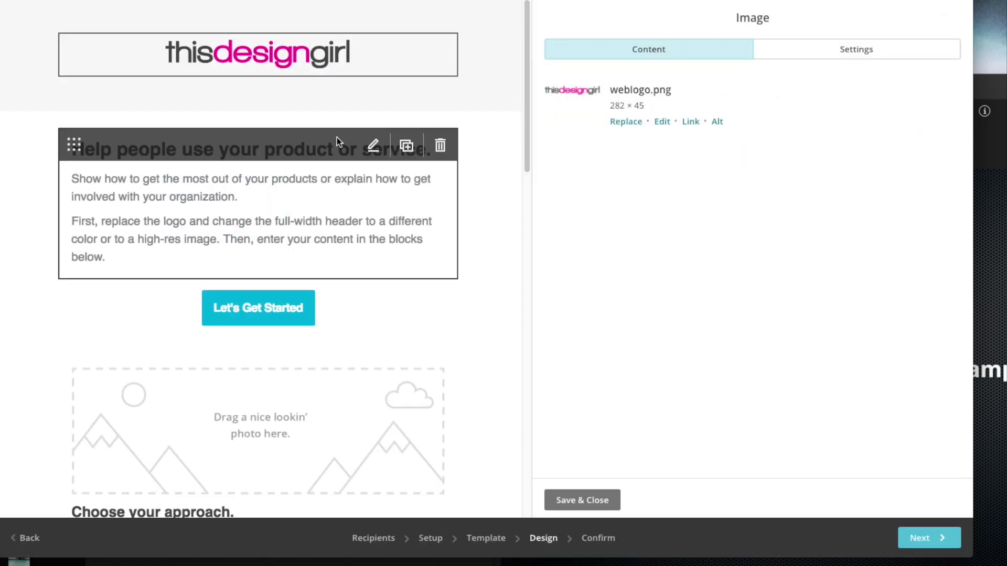
Retype the text block heading as 'How to send an Email Campaign'
click(244, 207)
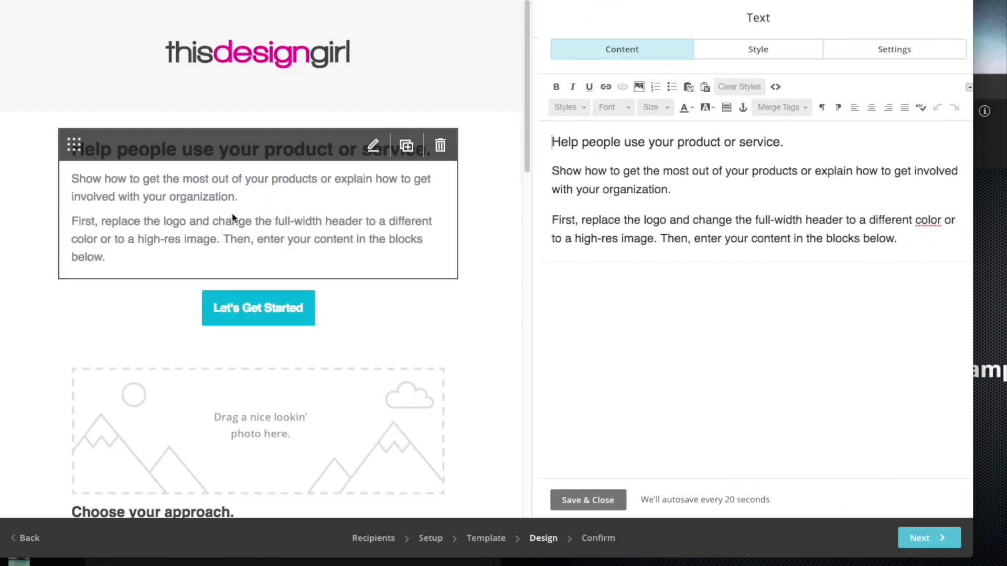
drag(549, 140, 801, 143)
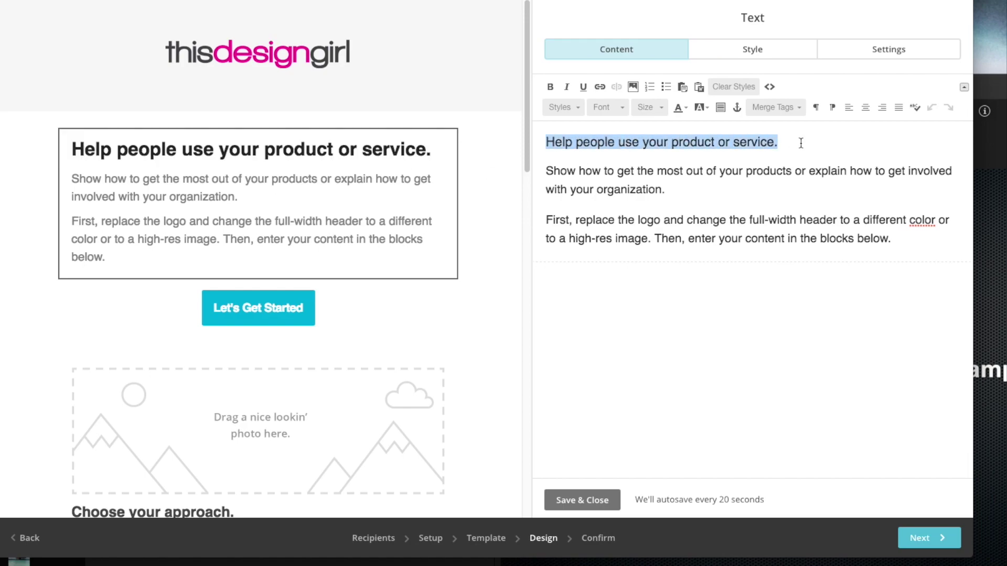
text(How )
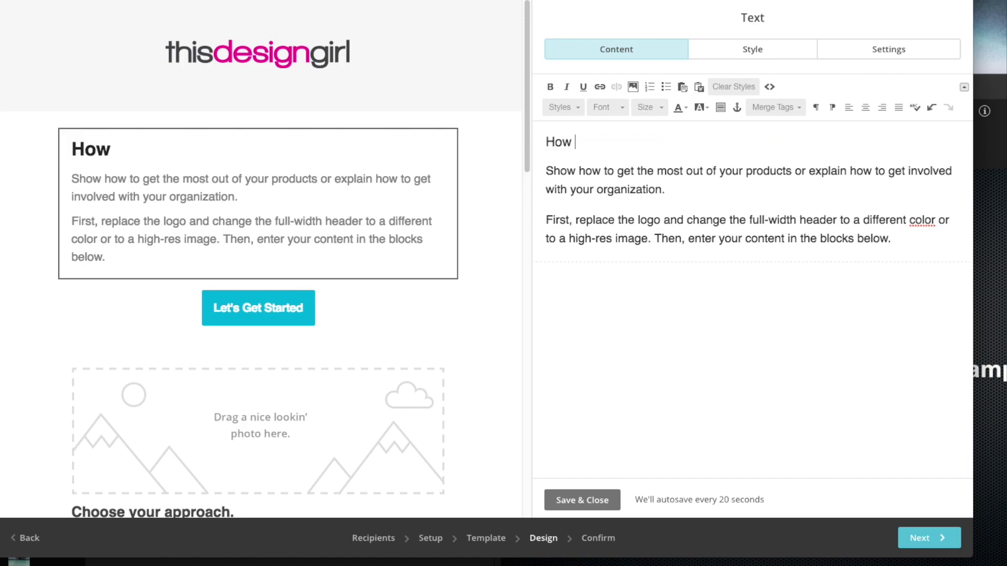
text(to Des)
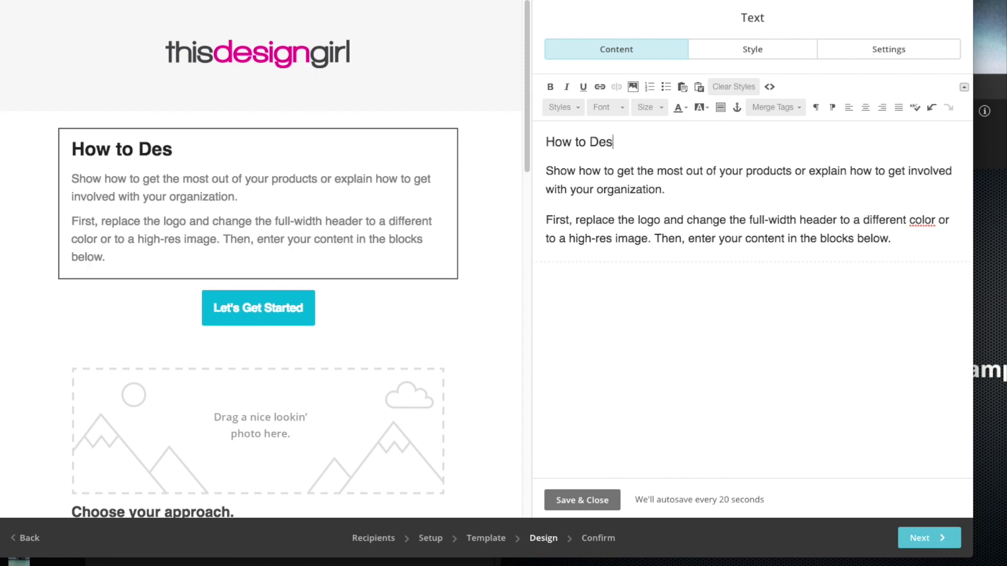
key(BackSpace)
key(BackSpace)
key(BackSpace)
text(send an Emai)
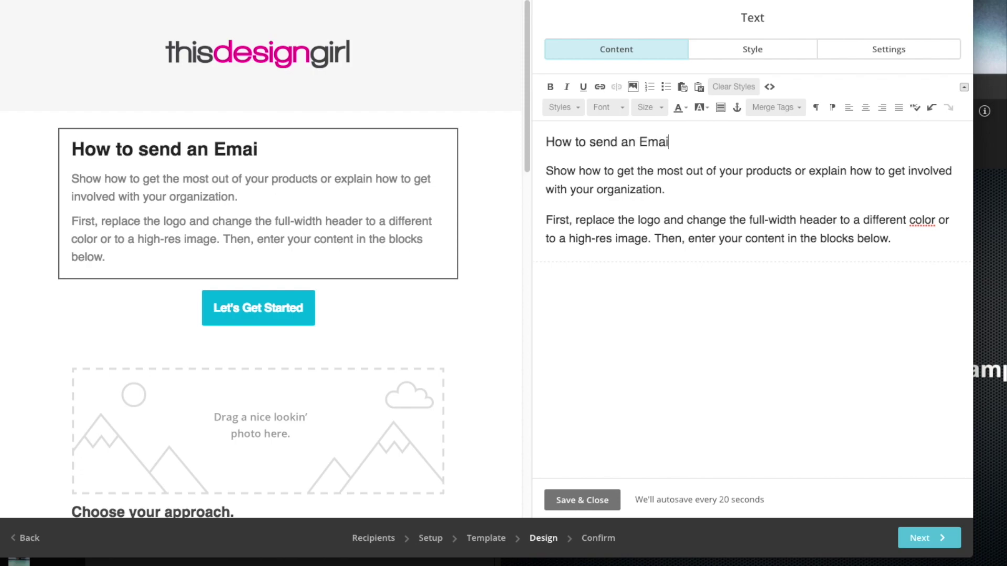
text(l Campaign)
drag(546, 142, 666, 142)
Set both body paragraphs to Helvetica size 14 and add a blank line below
drag(900, 238, 545, 171)
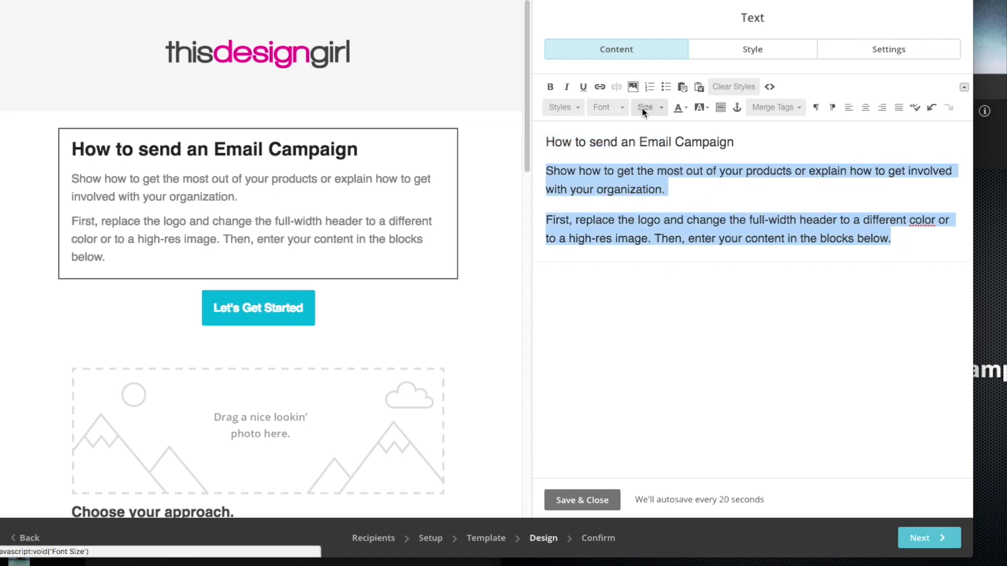
click(579, 111)
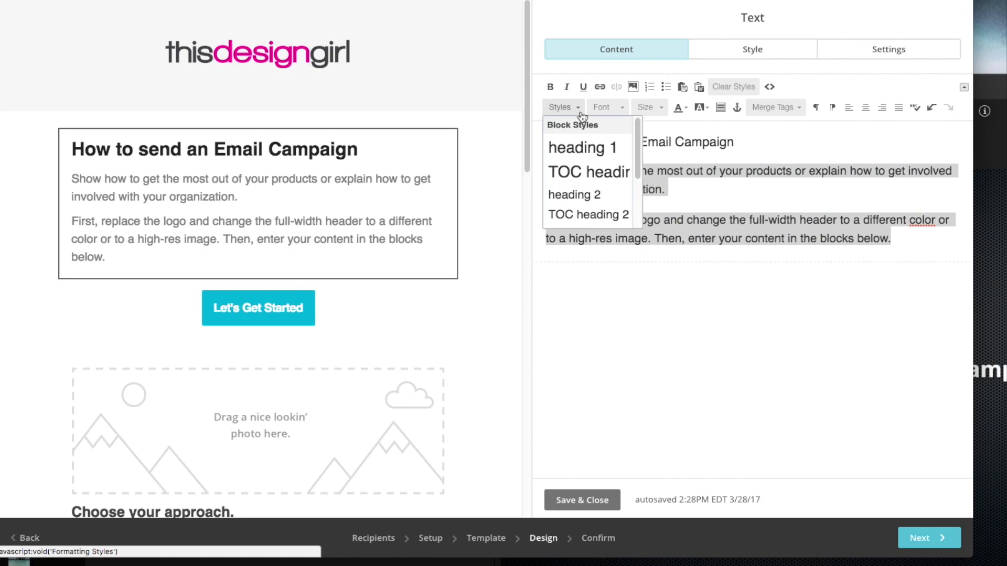
click(670, 173)
drag(548, 169, 891, 239)
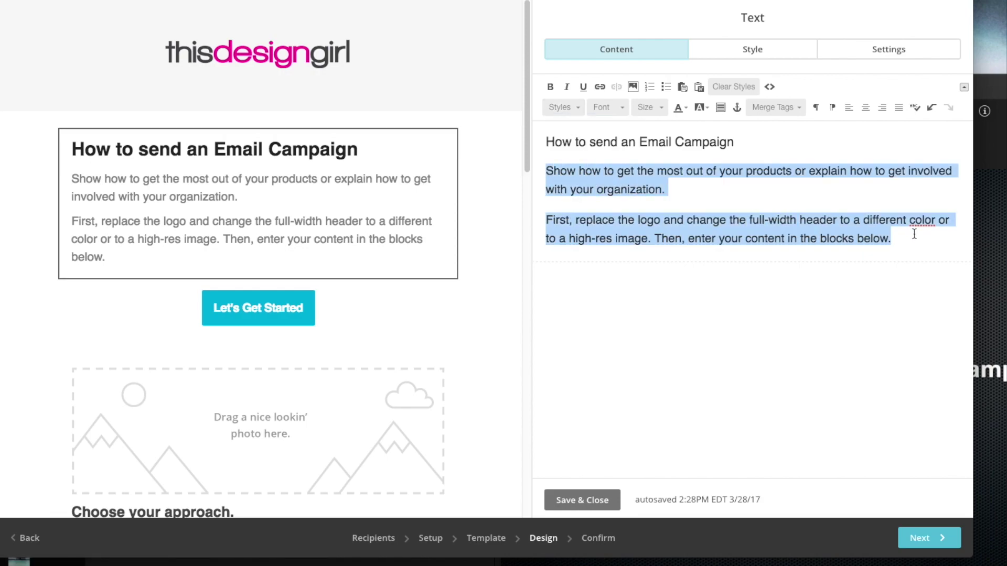
click(624, 110)
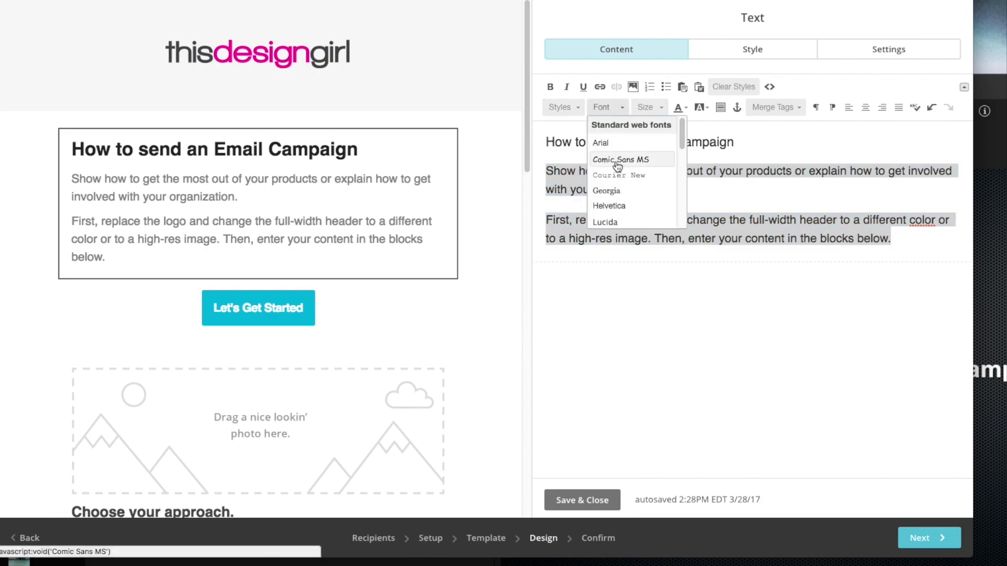
click(617, 207)
click(659, 108)
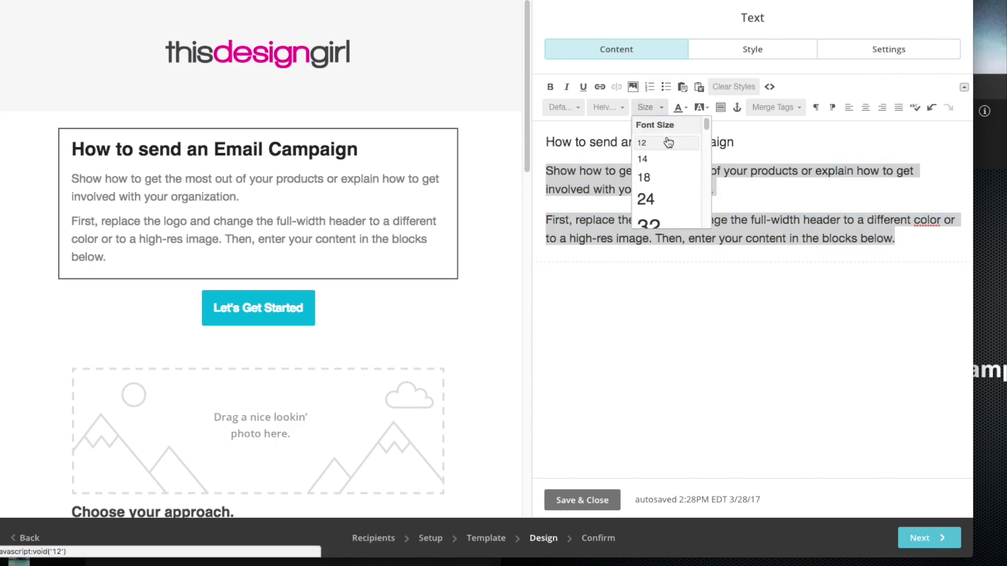
click(651, 157)
click(627, 197)
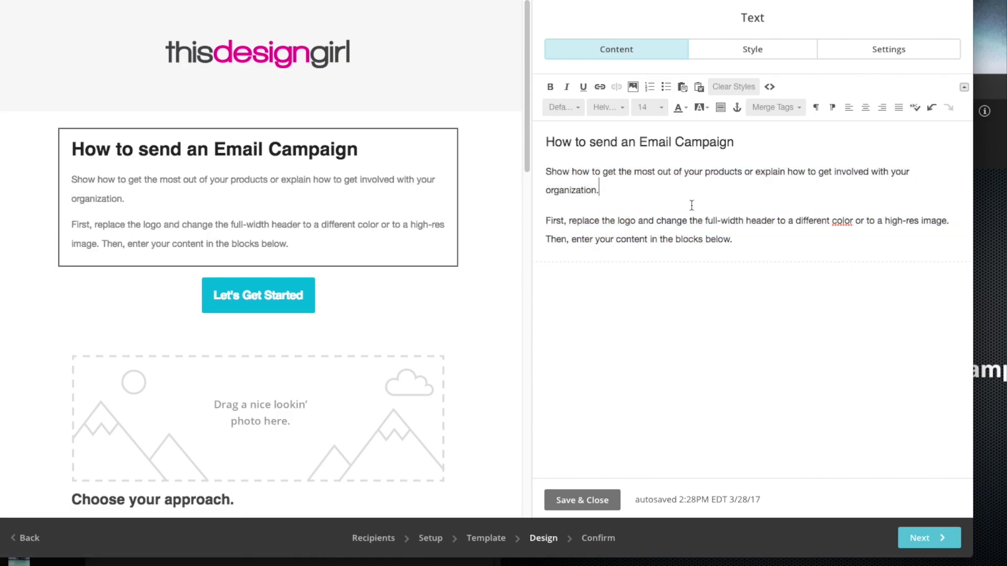
key(Return)
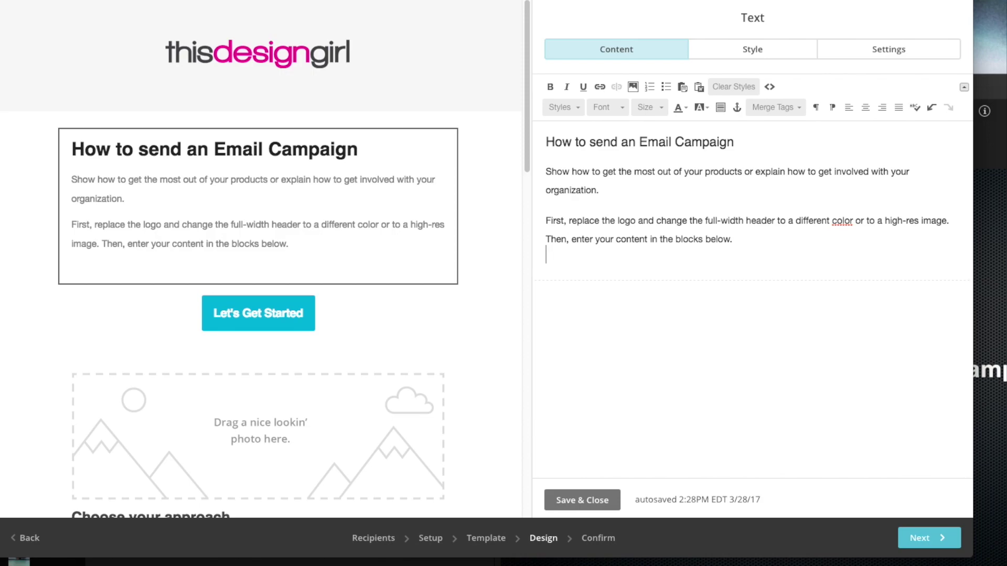
key(Return)
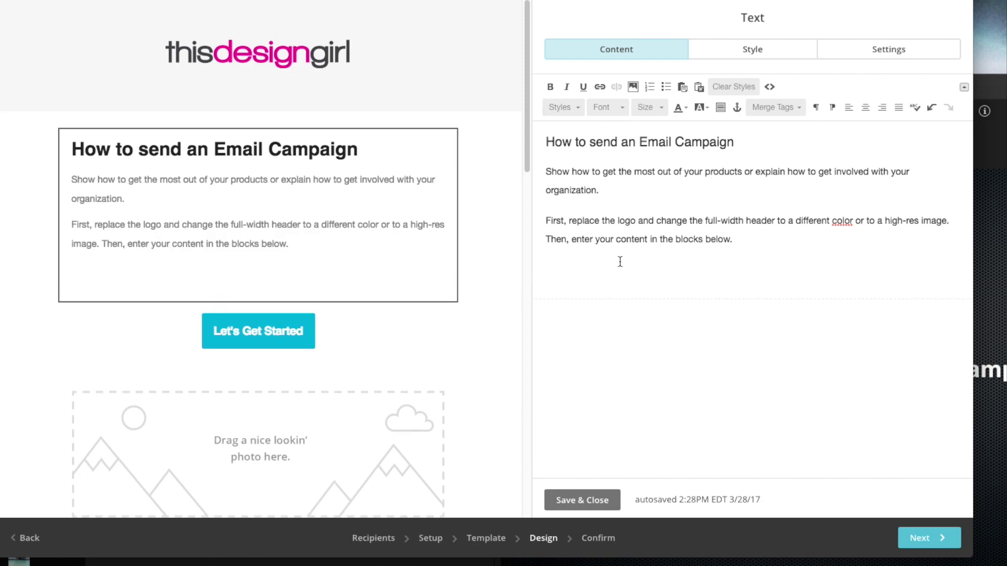
text(www.this)
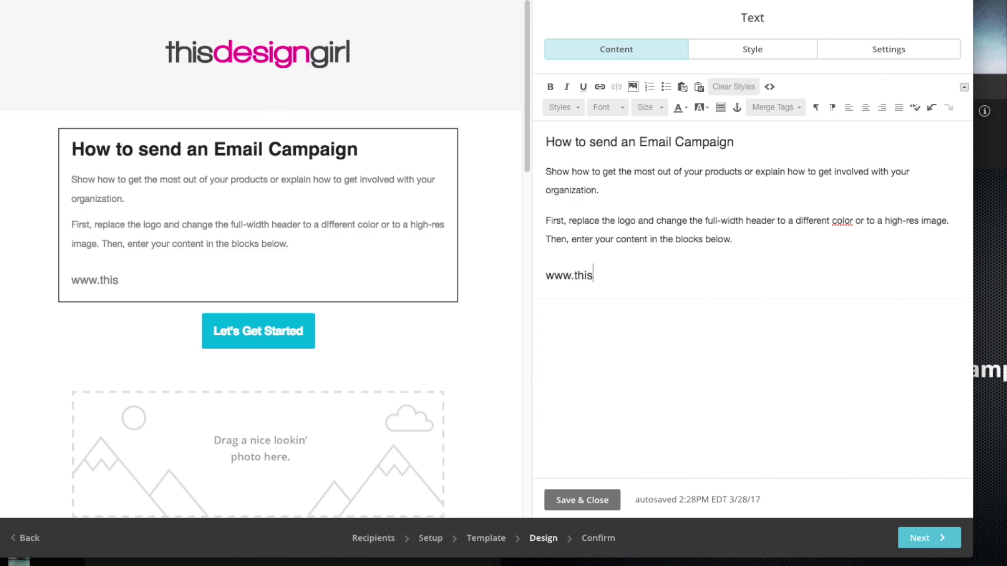
text(designgirl.com)
key(shift+Home)
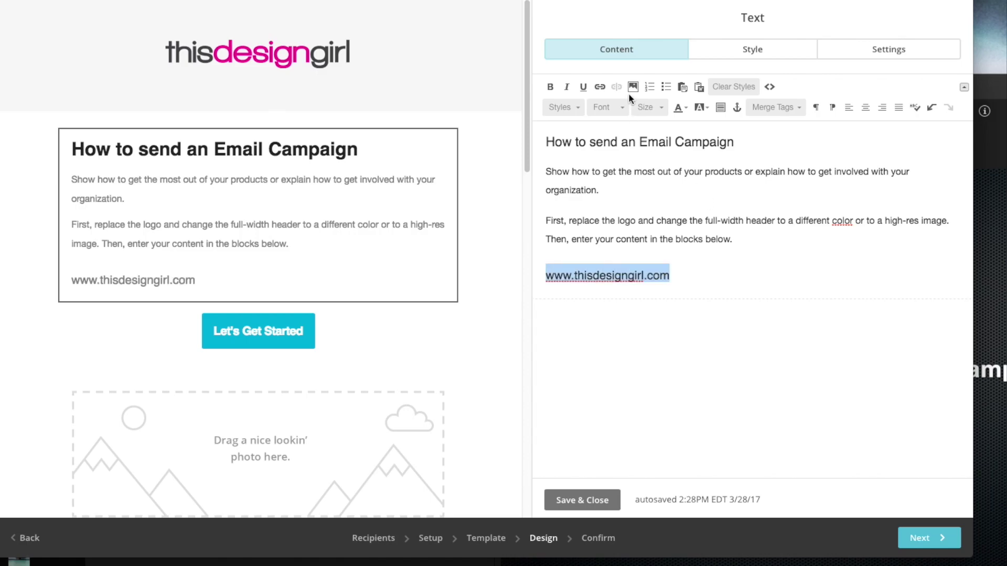
click(599, 86)
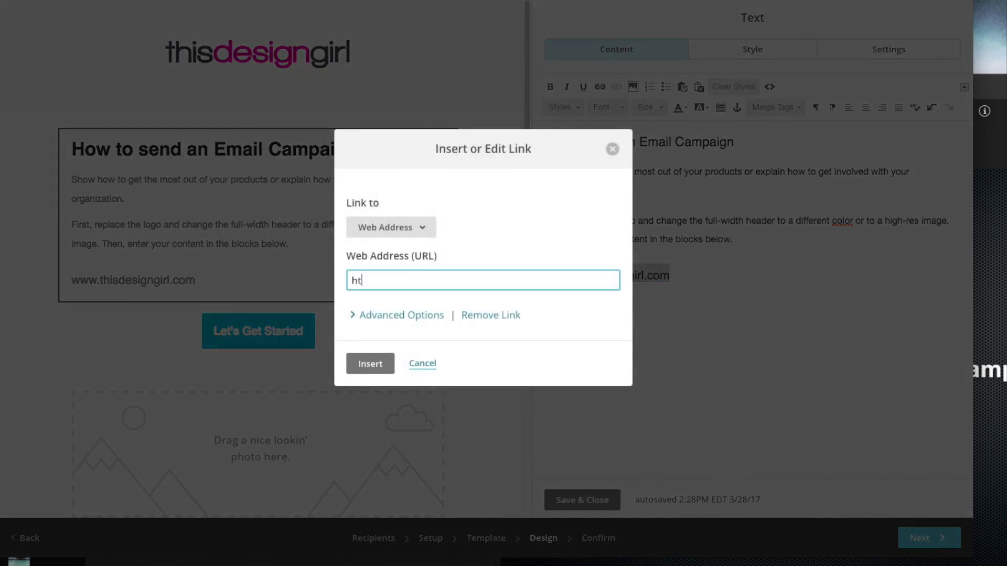
text(http://www.thisdesigngirl.com)
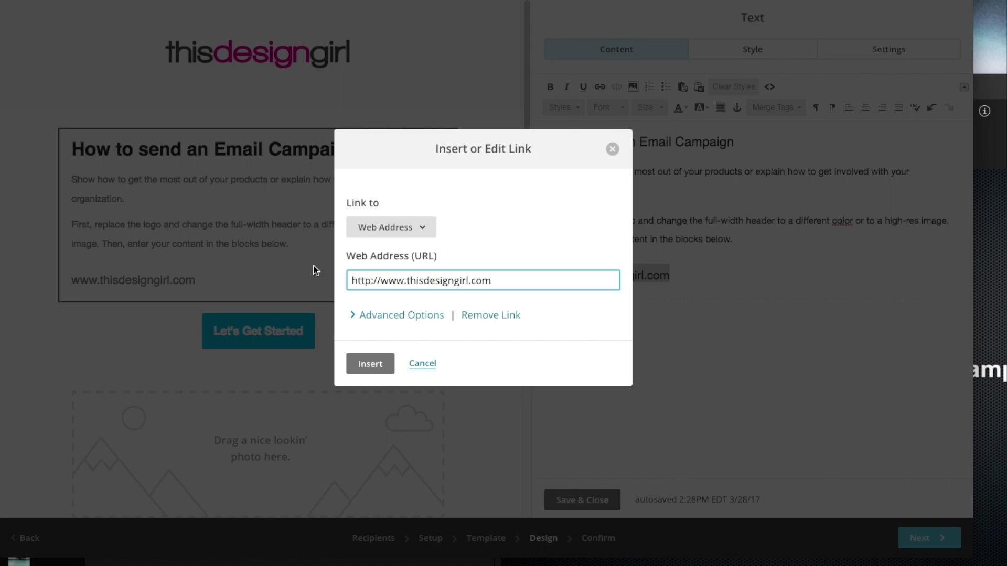
click(382, 318)
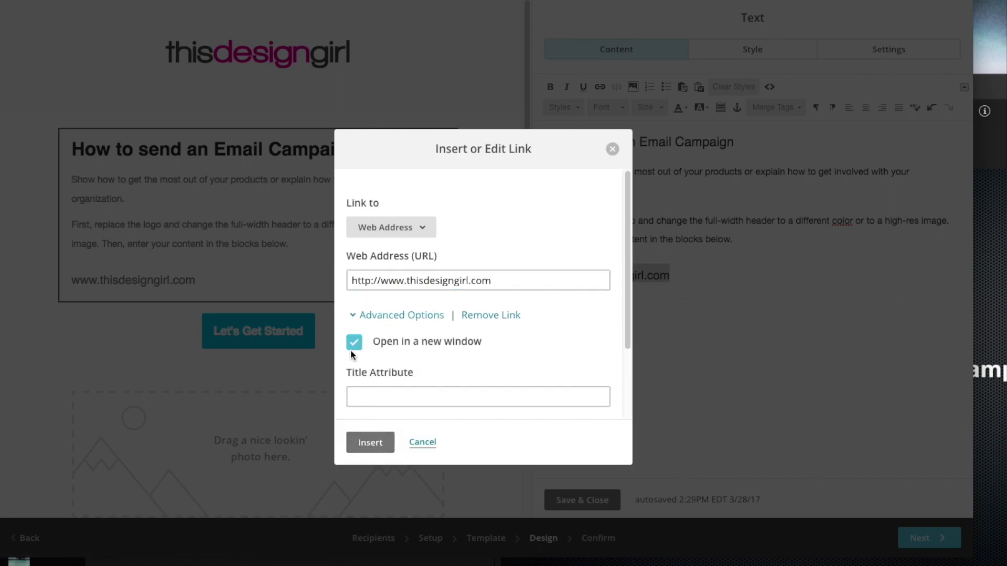
click(368, 443)
click(667, 239)
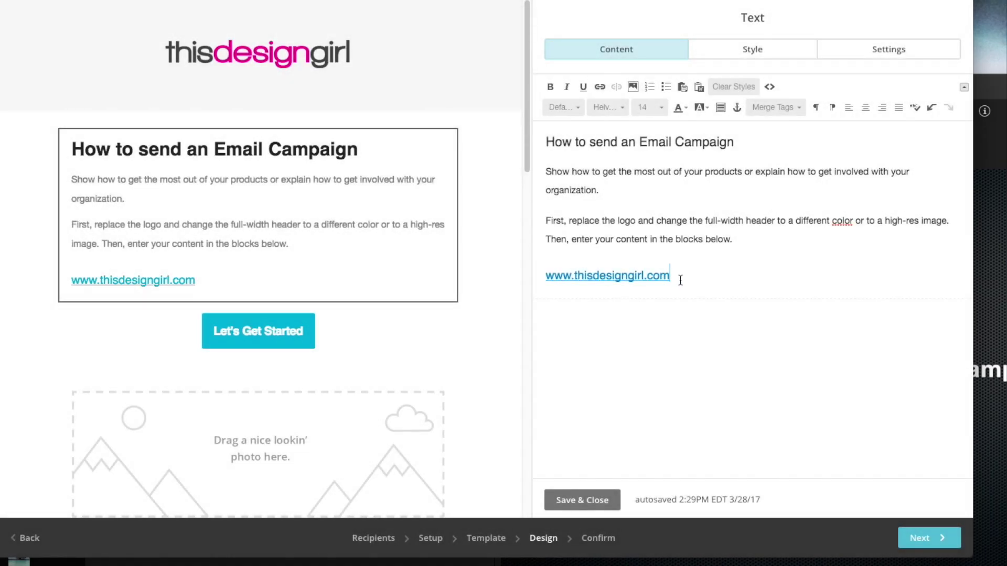
Delete the Let's Get Started button block and confirm the removal
click(275, 342)
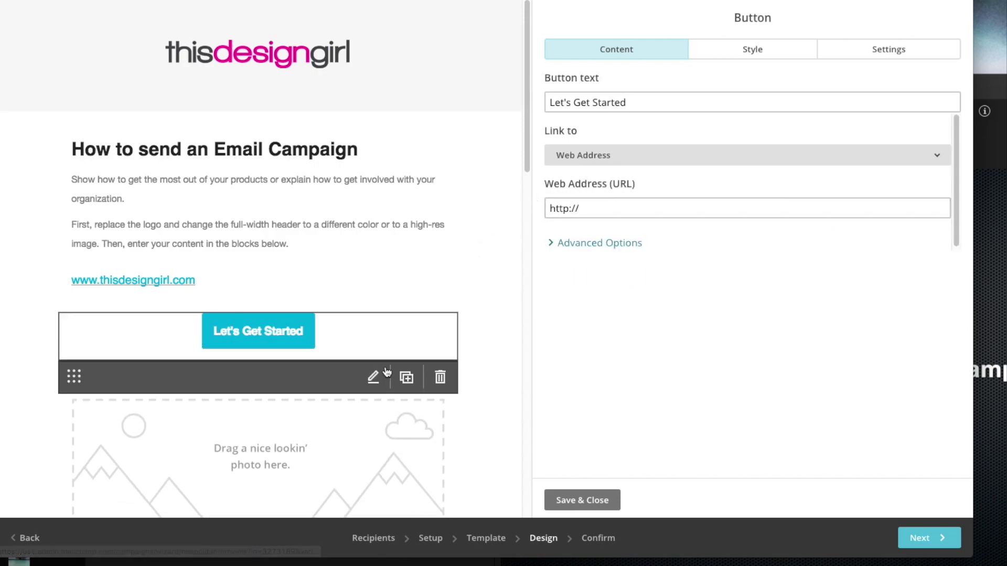
scroll(361, 312, down, 2)
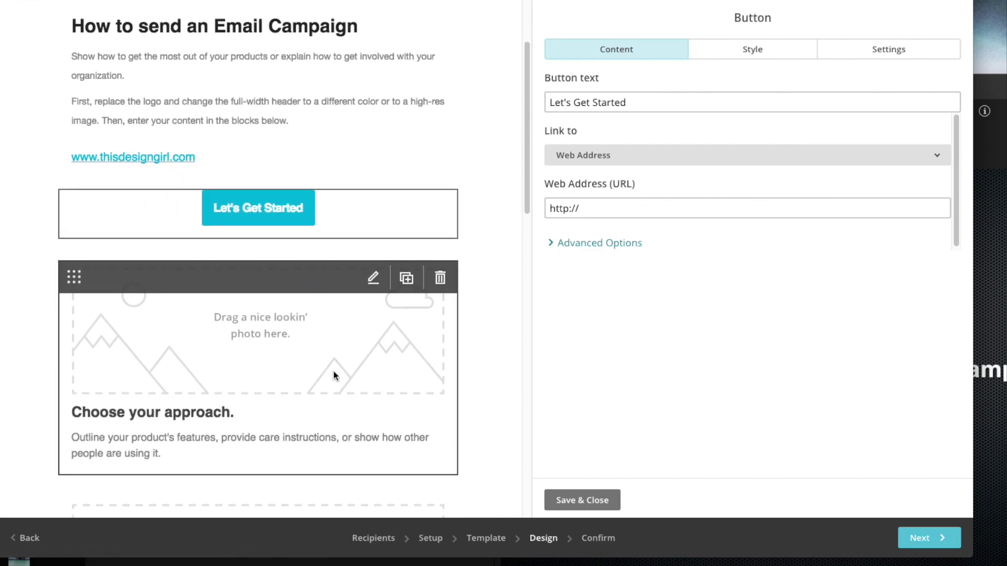
scroll(493, 311, down, 2)
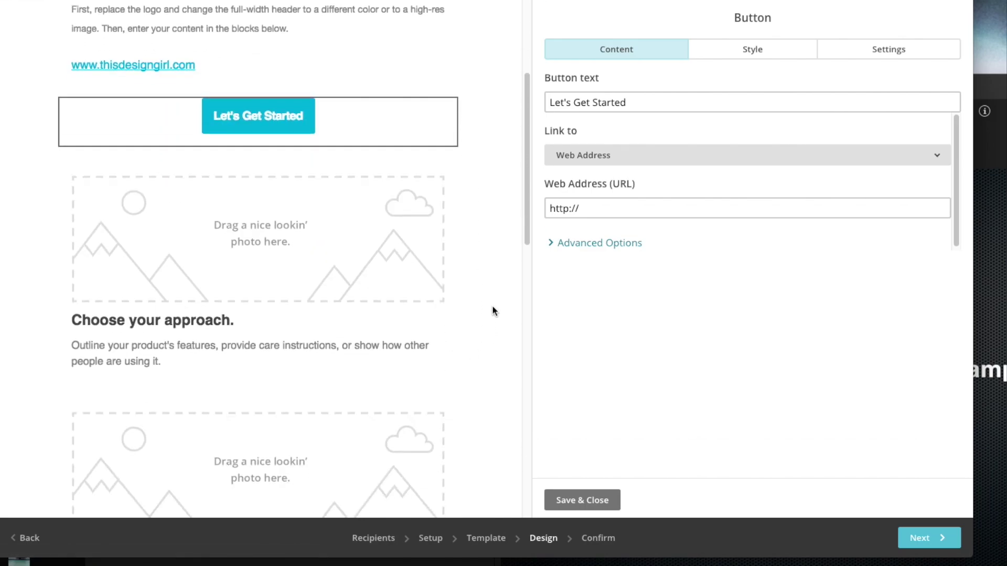
scroll(493, 311, down, 2)
scroll(399, 472, up, 6)
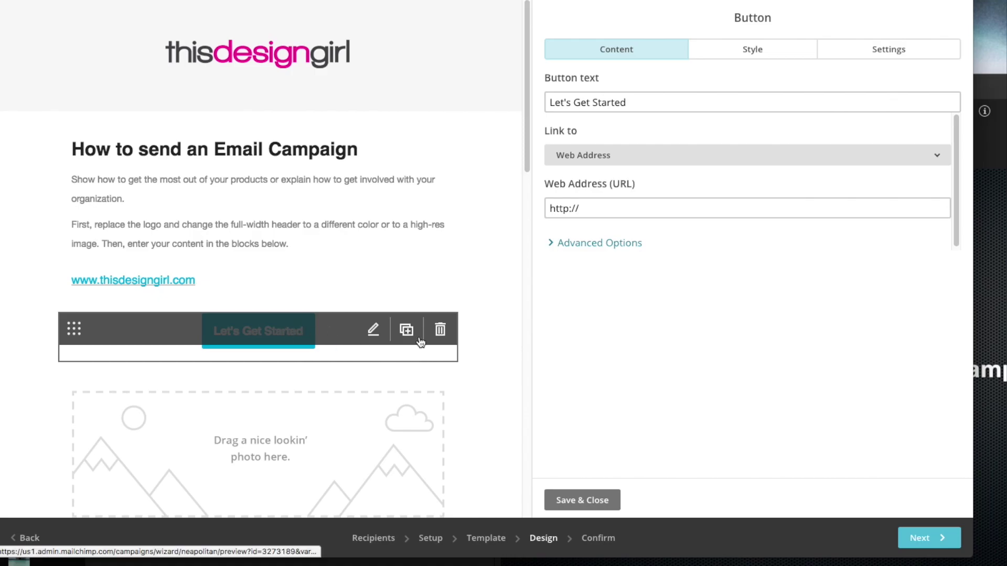
click(441, 330)
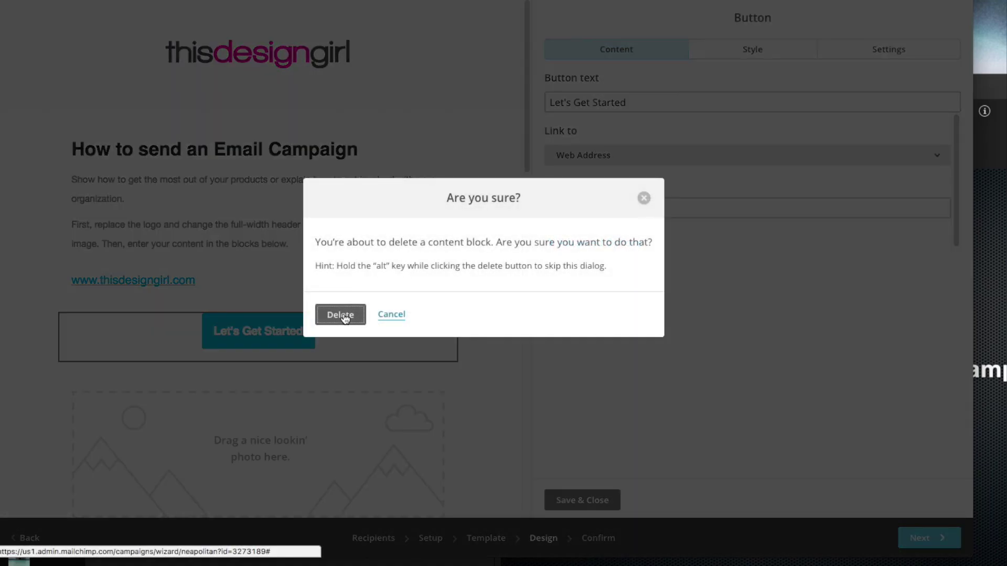
click(341, 317)
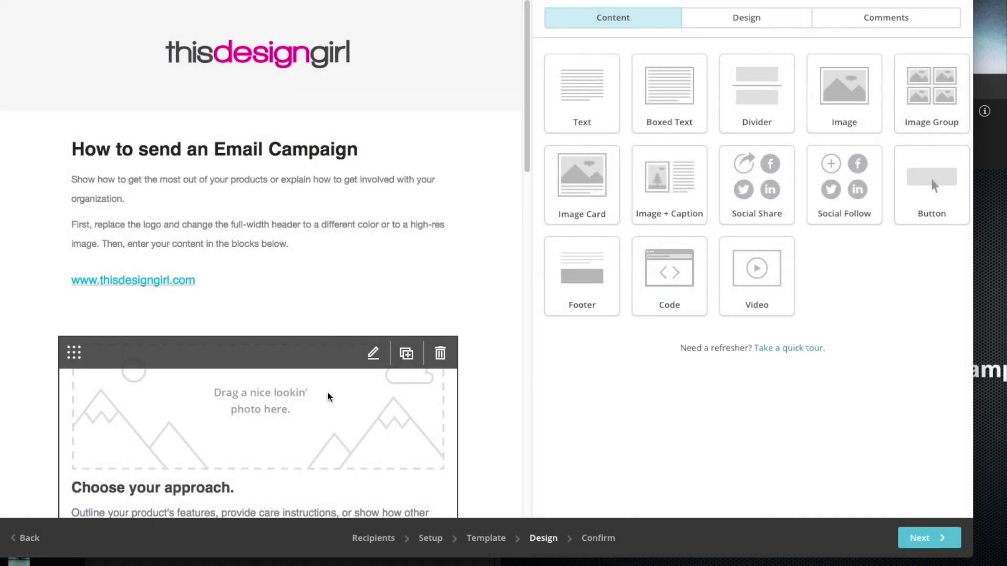
Swap the first caption block's image for the CMYK stripes picture post_screen02-1024x576.png and select its caption text
scroll(330, 332, down, 2)
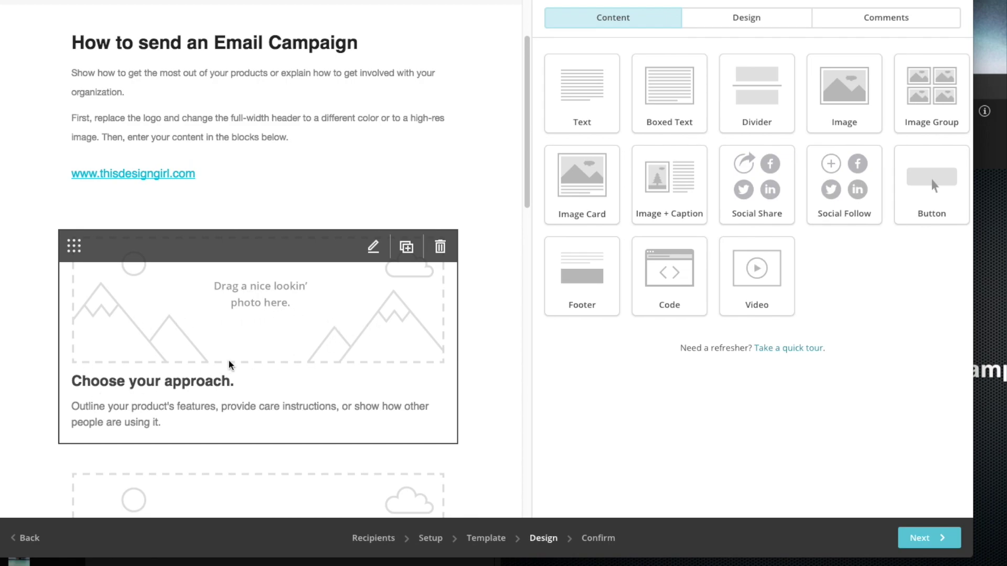
click(376, 250)
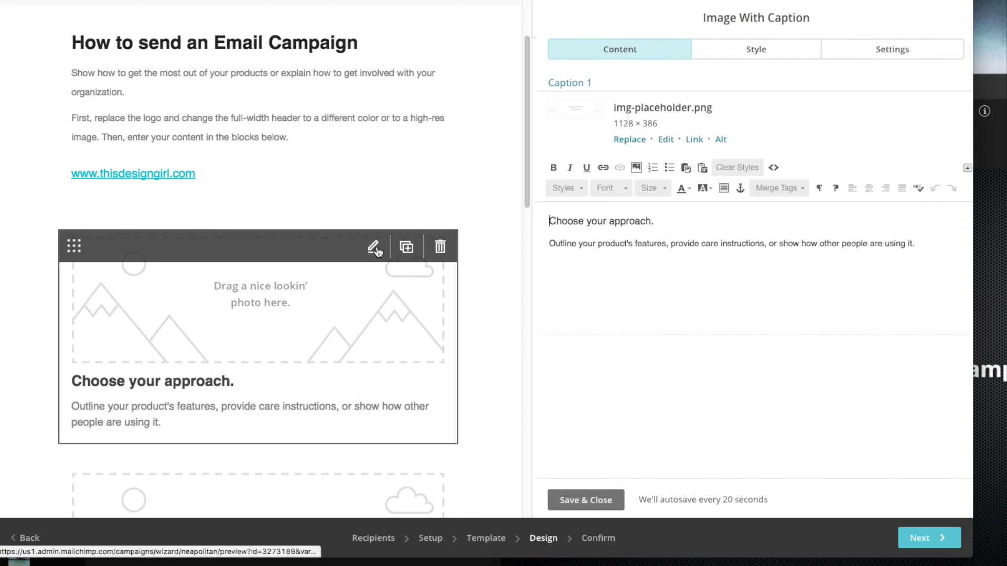
click(634, 142)
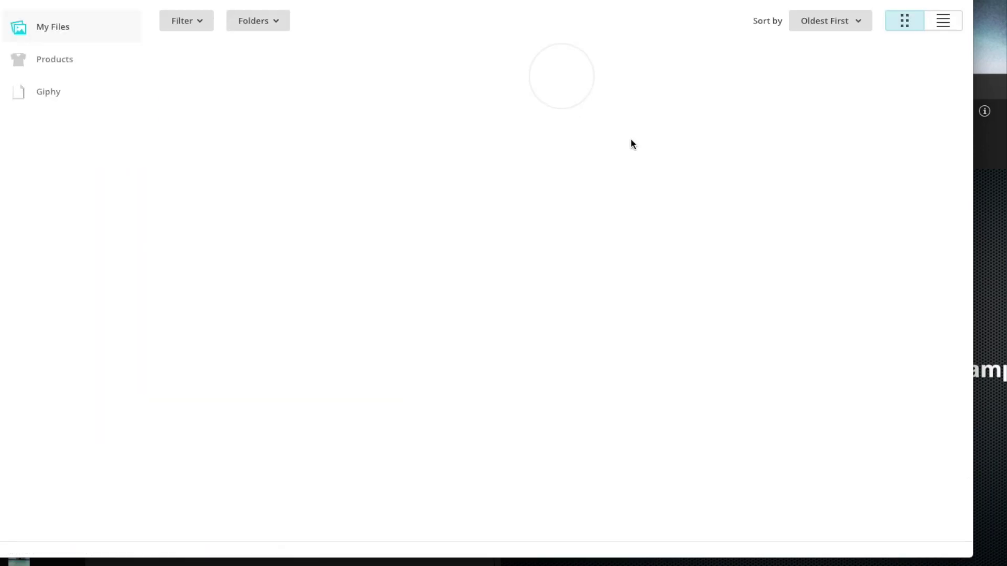
click(727, 133)
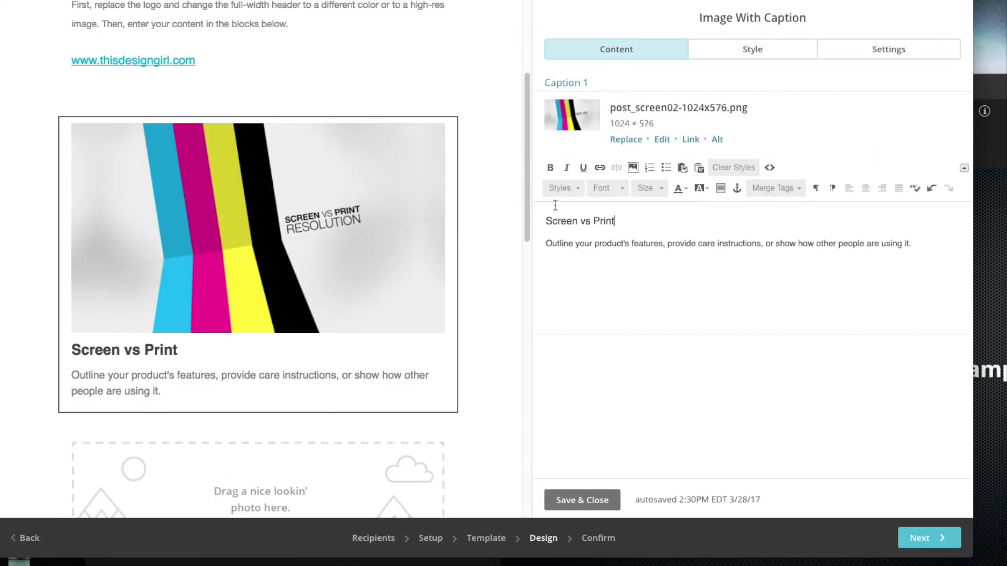
triple_click(545, 243)
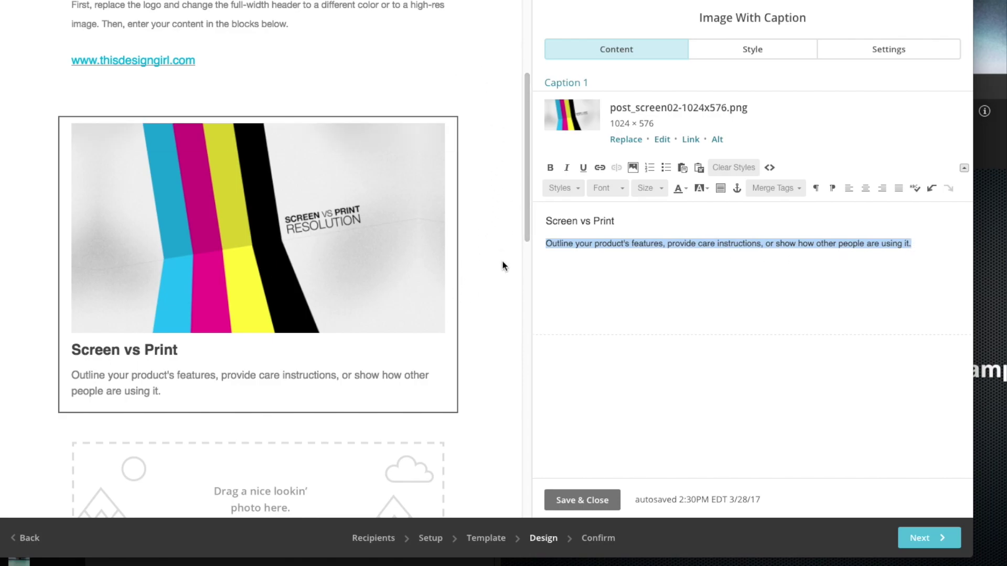
click(346, 472)
Delete the Share one idea at a time block and add a Divider below Screen vs Print
click(441, 315)
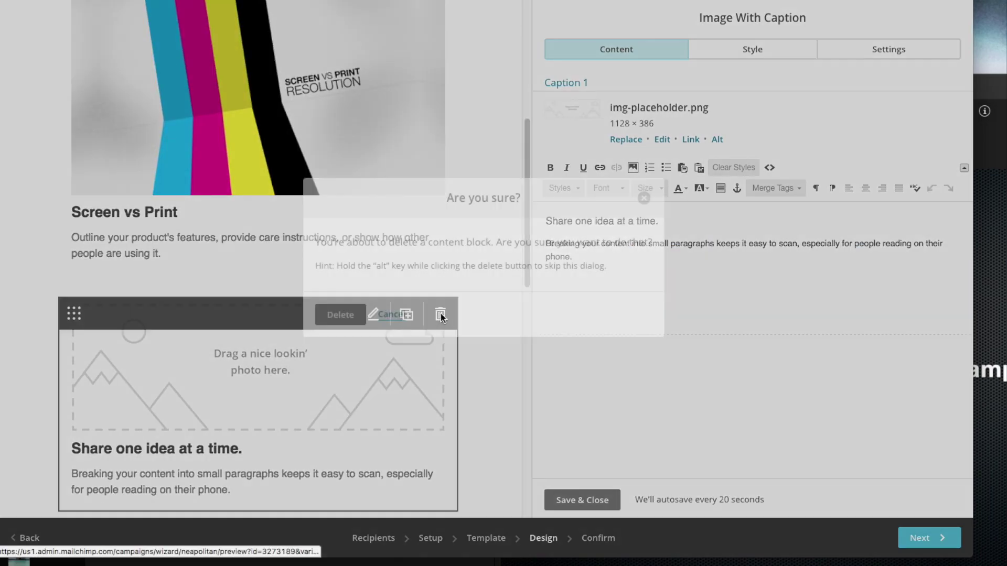
click(339, 315)
scroll(465, 380, up, 8)
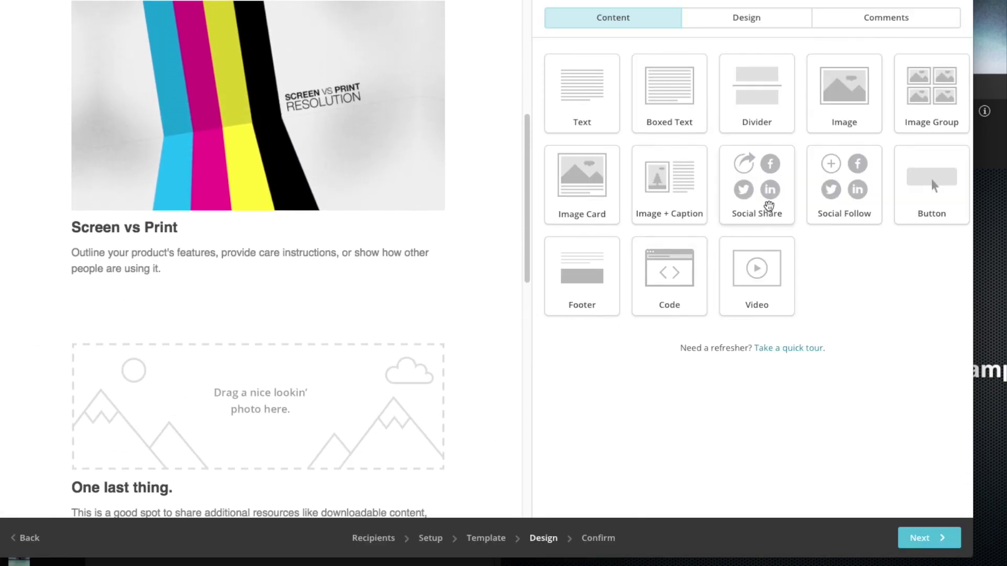
drag(759, 95, 272, 320)
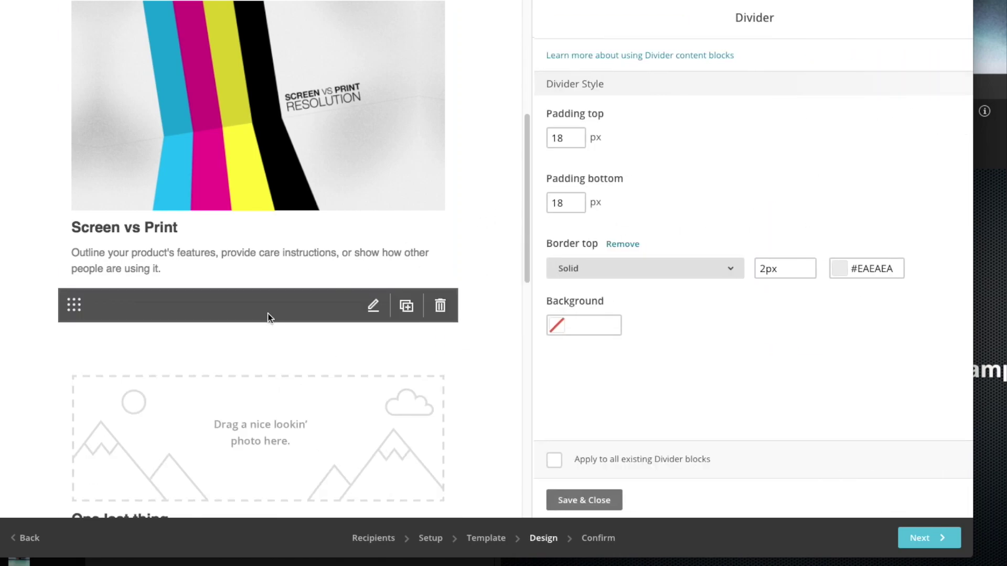
Give the divider a solid 10px top border in dark brown #493333 and save it
click(566, 140)
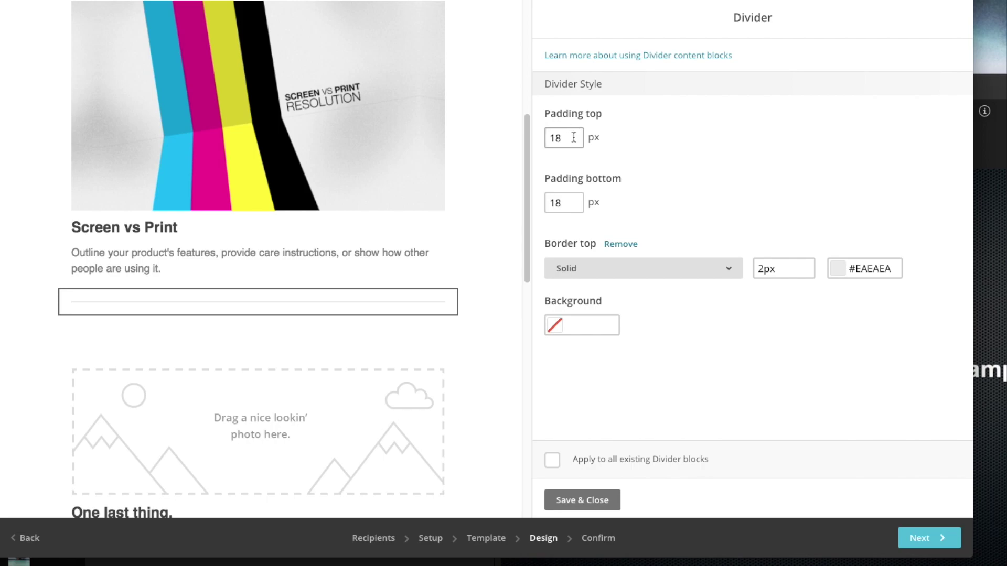
click(571, 270)
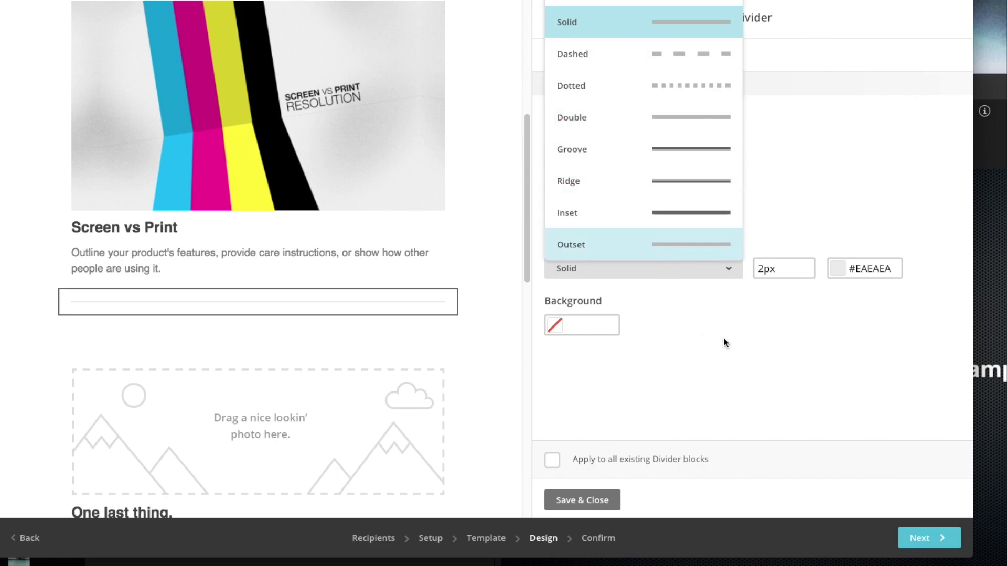
click(774, 271)
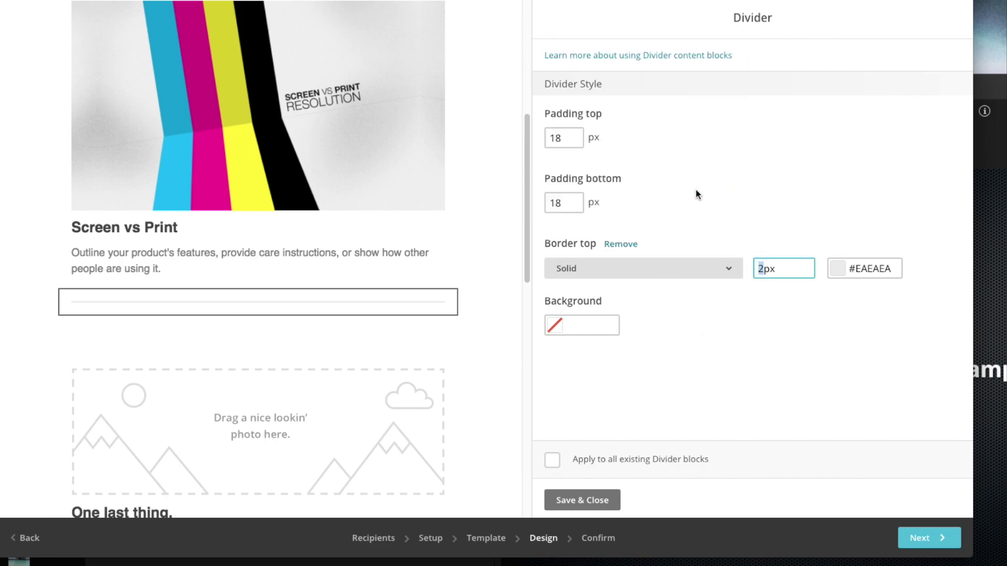
text(0)
text(10)
click(700, 333)
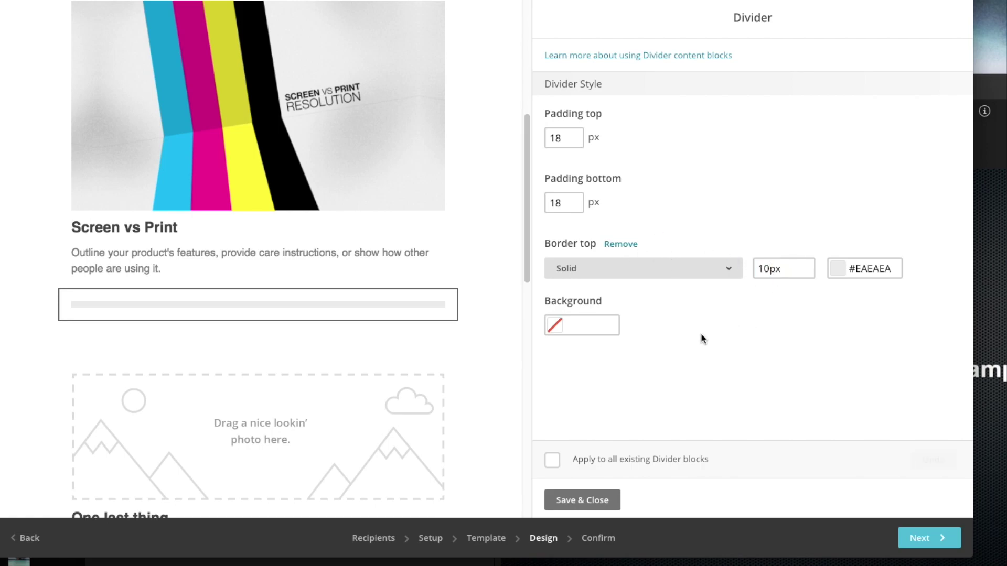
click(839, 269)
click(823, 317)
drag(823, 317, 765, 294)
click(787, 358)
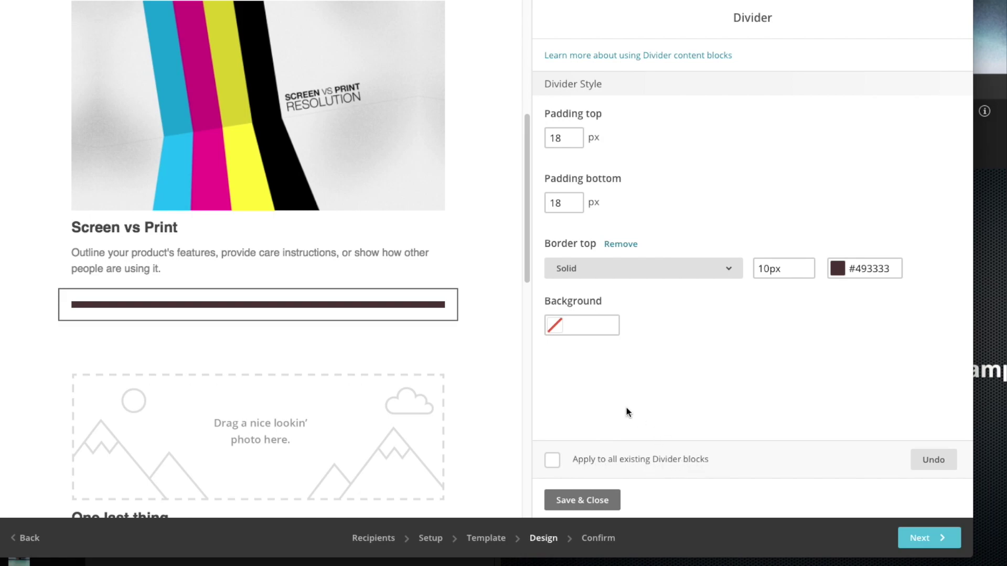
click(585, 506)
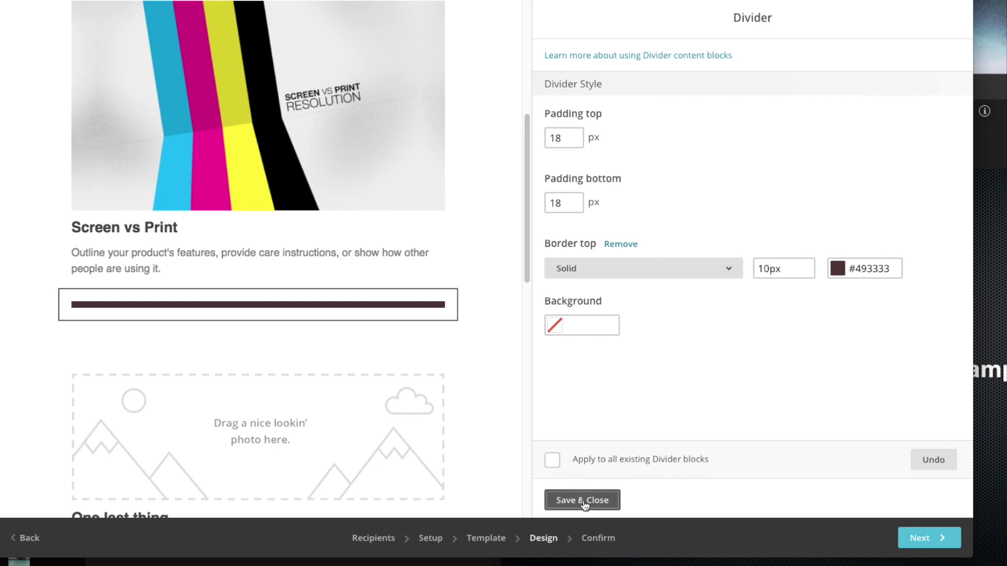
Delete the 'One last thing.' photo block and confirm the removal
scroll(423, 244, down, 5)
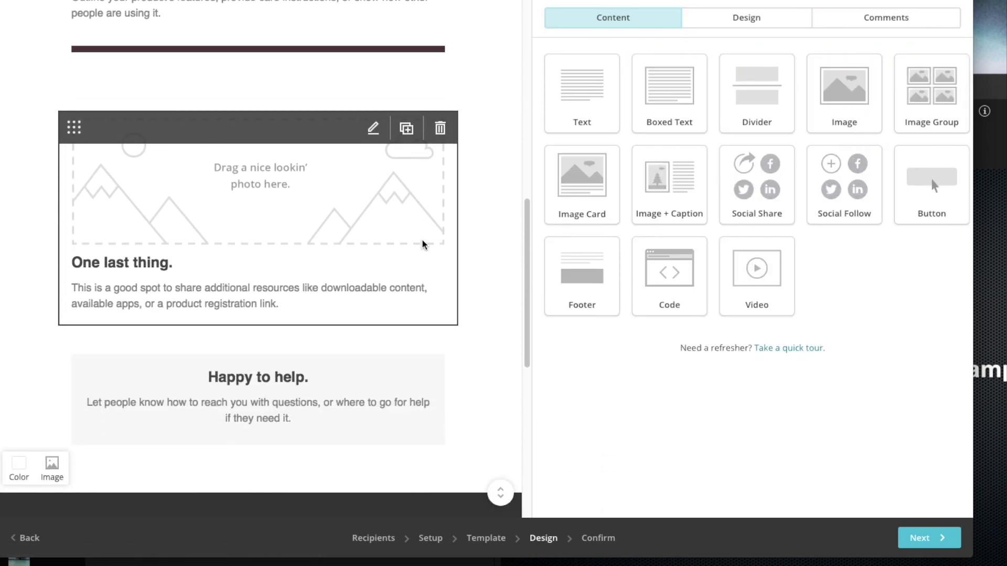
scroll(422, 245, up, 2)
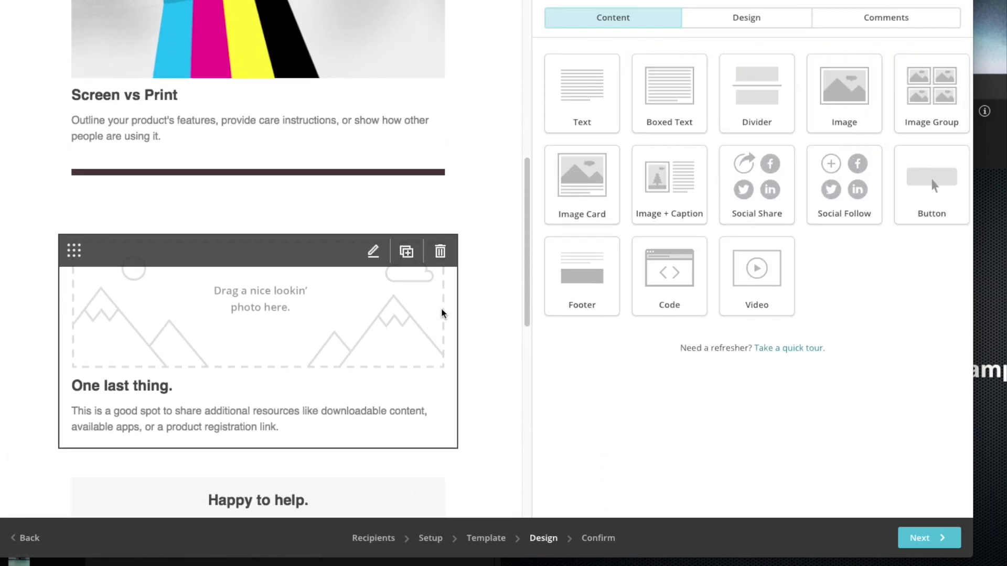
click(441, 256)
click(341, 315)
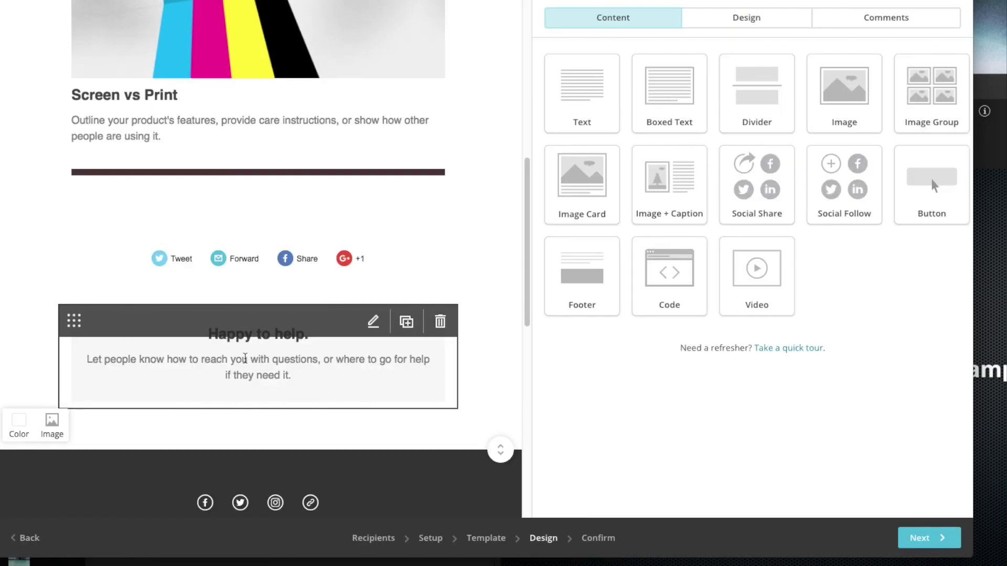
scroll(245, 358, down, 5)
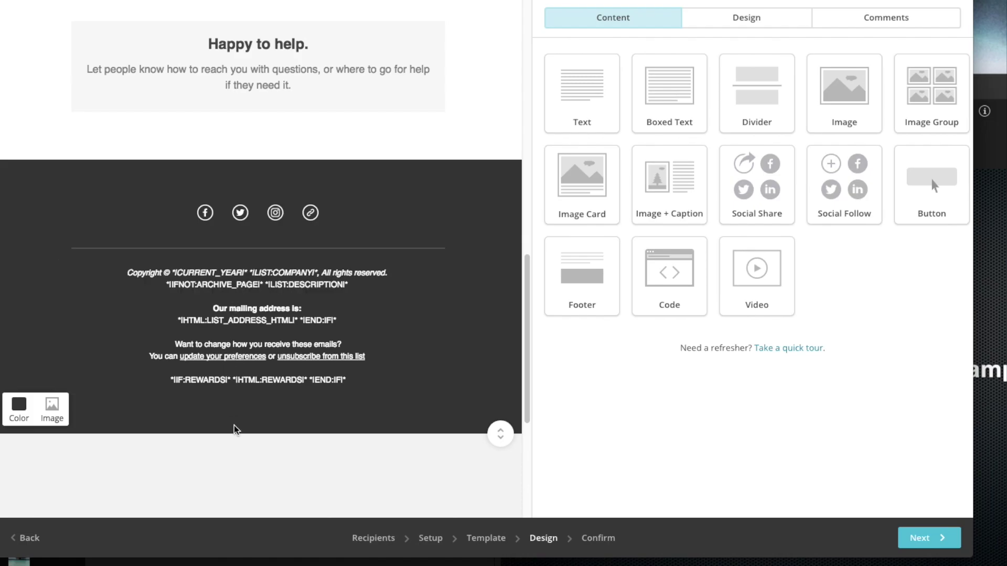
Rewrite the footer's first line as 'Copyright © 2017. This Design Girl.' without italics
click(245, 310)
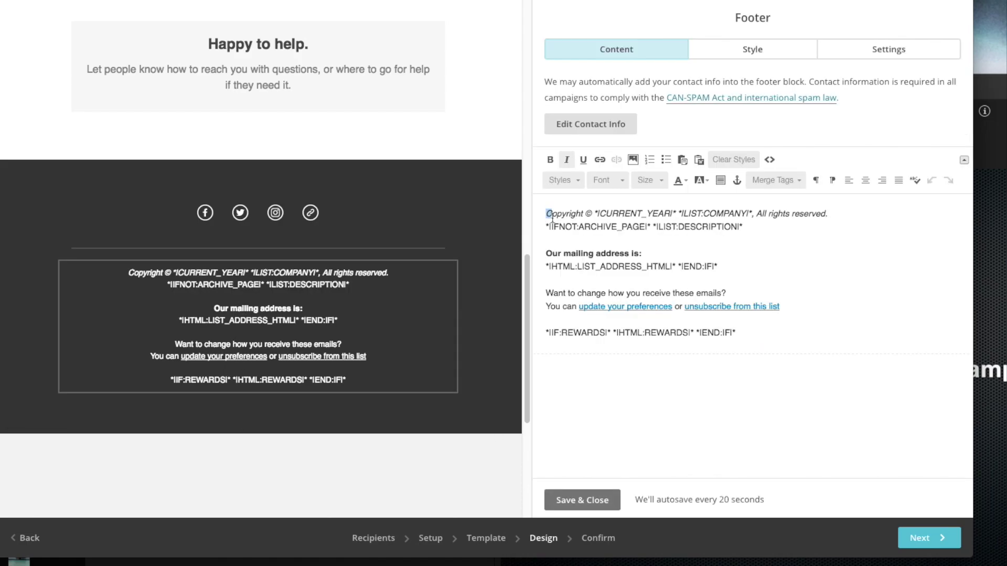
drag(546, 214, 658, 214)
click(628, 210)
drag(562, 216, 742, 226)
click(629, 226)
drag(746, 228, 597, 215)
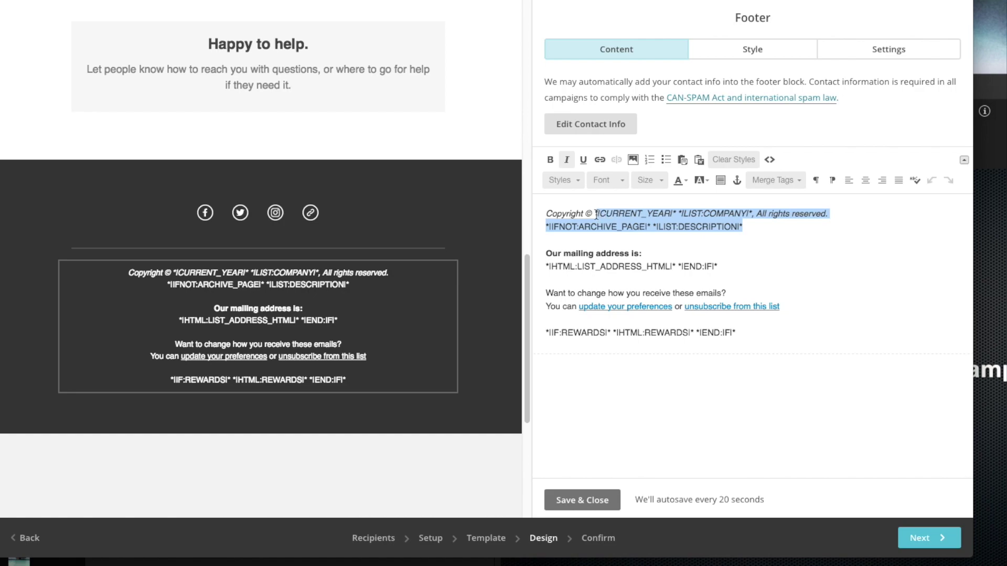
key(BackSpace)
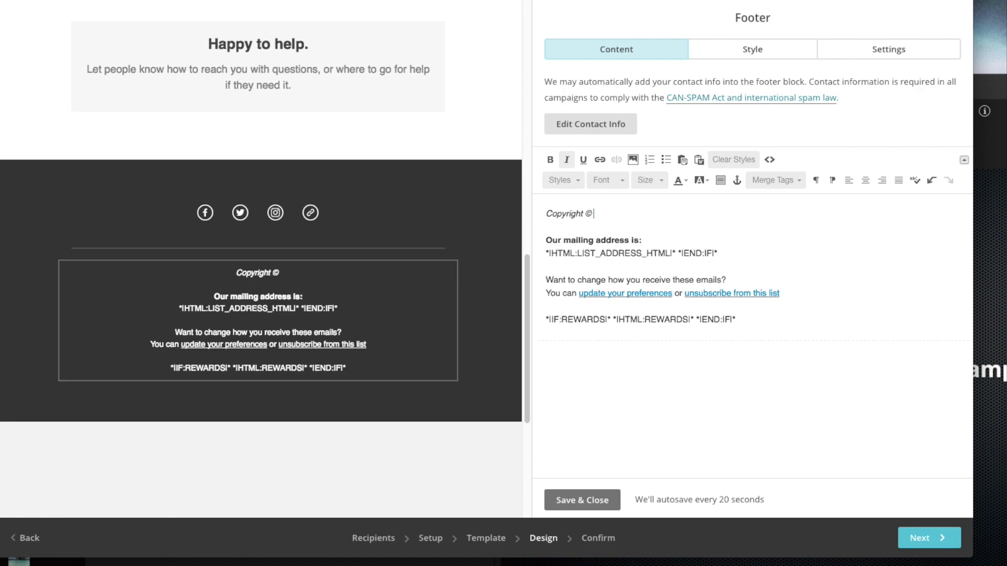
text(2017)
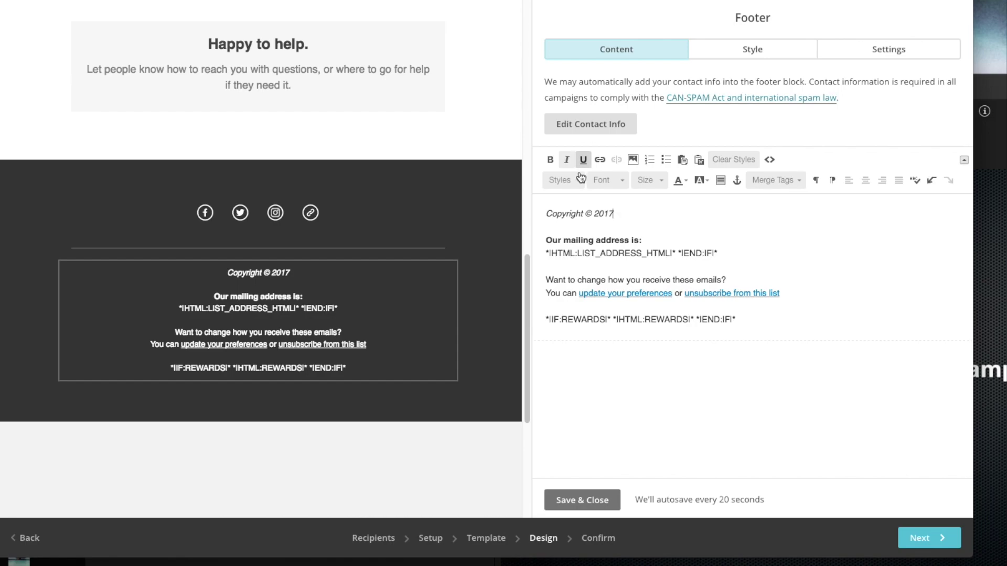
key(shift+Home)
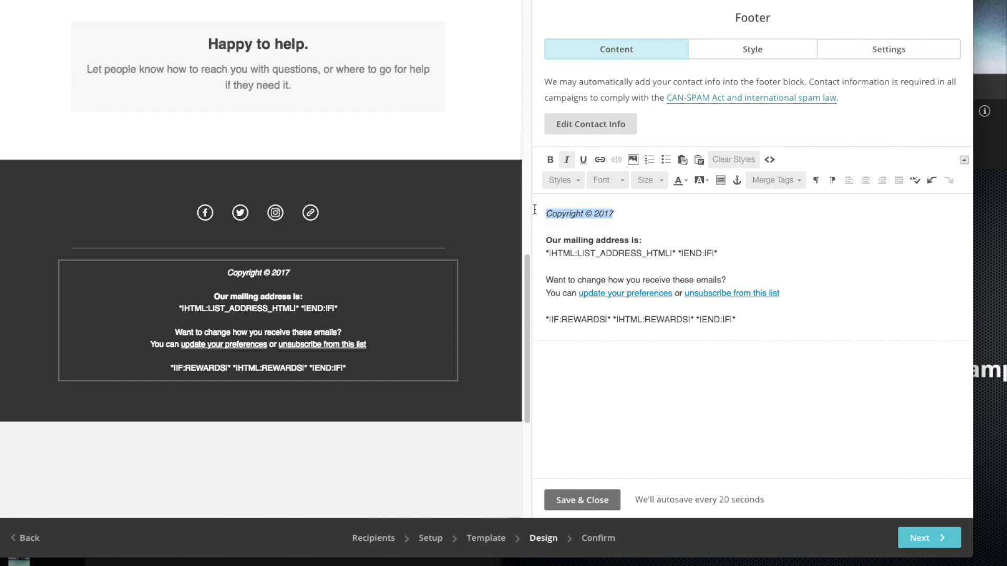
click(567, 160)
click(646, 207)
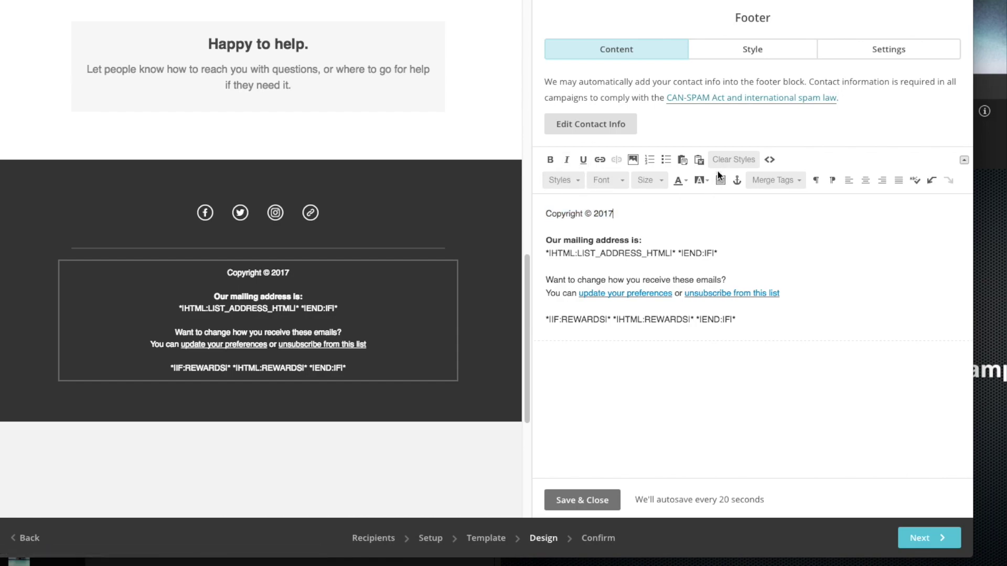
text(. This Deign)
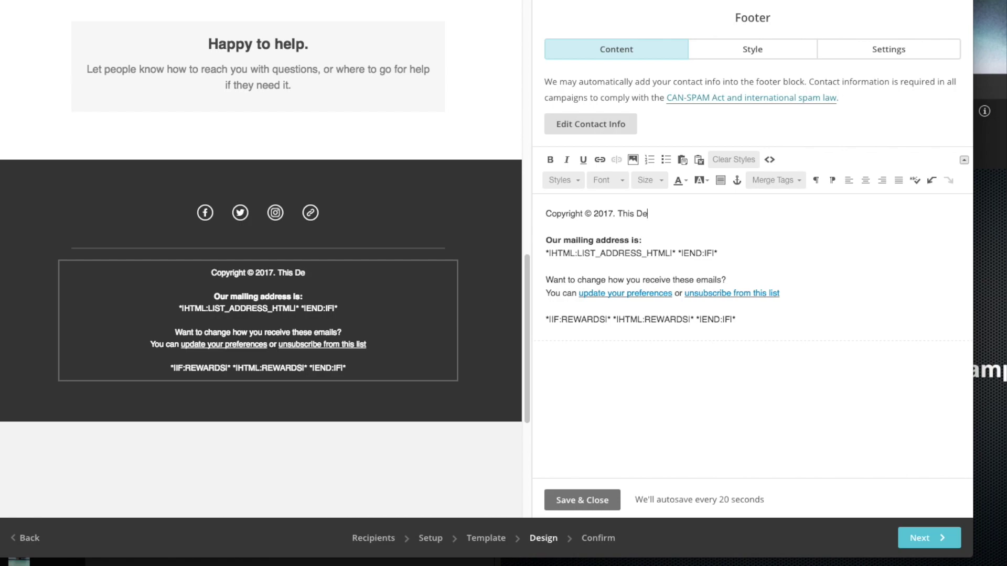
key(BackSpace)
key(BackSpace)
key(BackSpace)
text(sign Girl.)
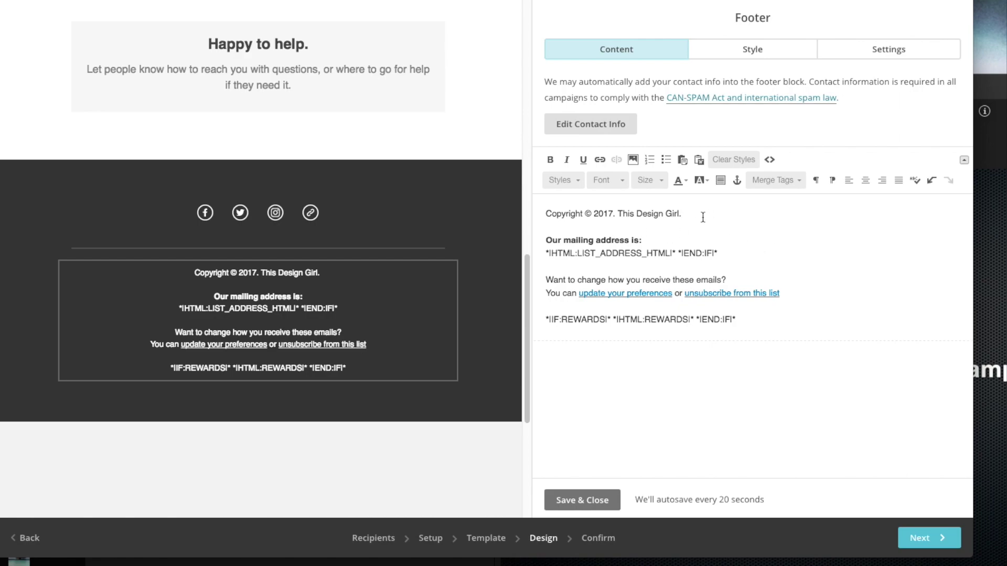
Delete the mailing address and replace the preferences sentence with the opted-in, click-below-to-unsubscribe note
triple_click(601, 240)
key(BackSpace)
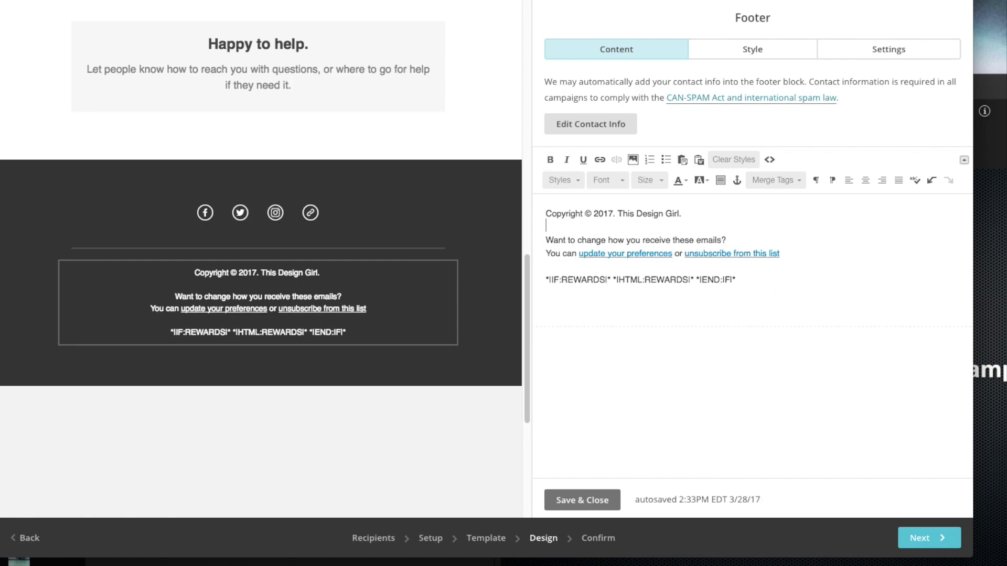
drag(623, 240, 709, 243)
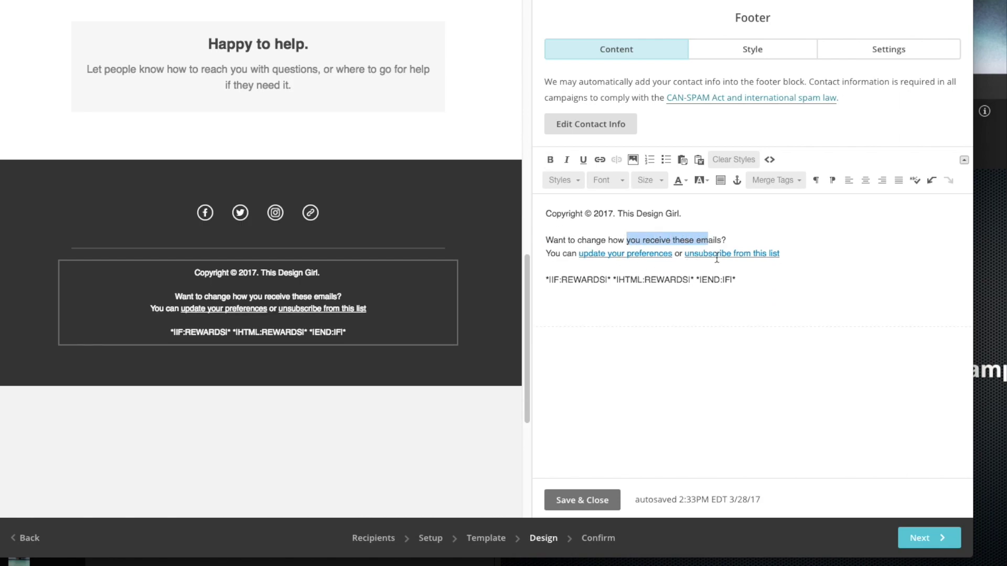
click(713, 239)
drag(723, 240, 545, 239)
text(You were subscr)
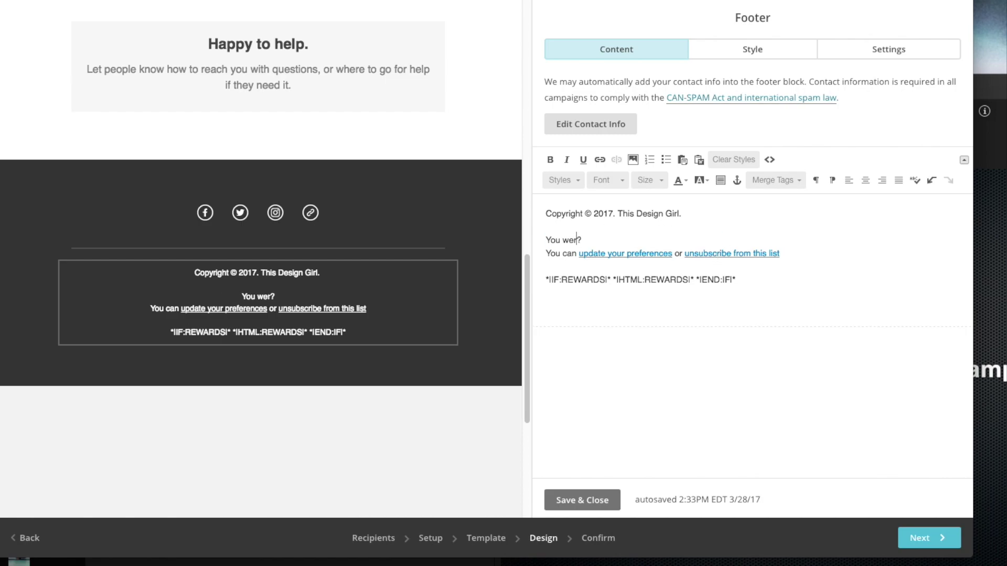
text(ibed because )
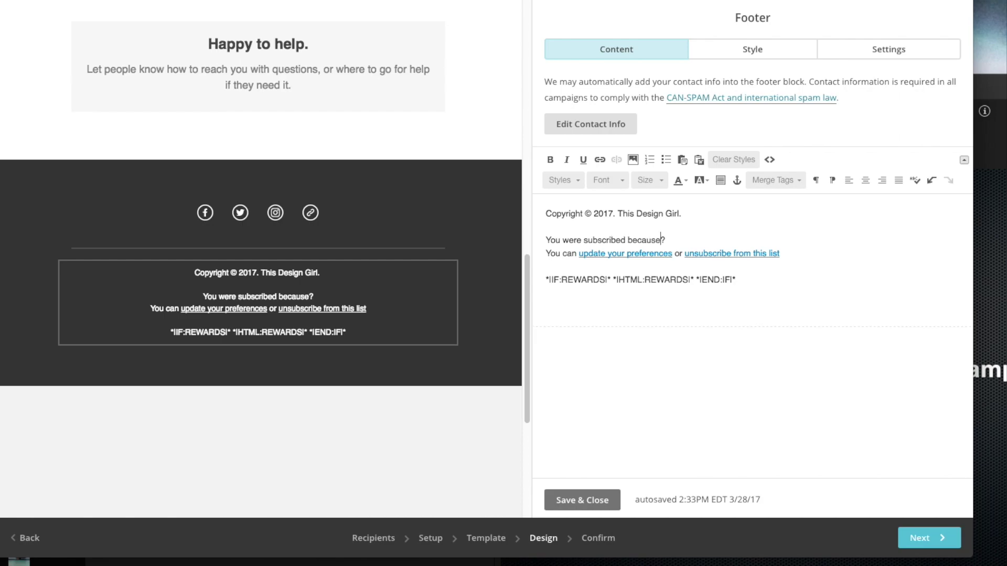
text(you had opted in?)
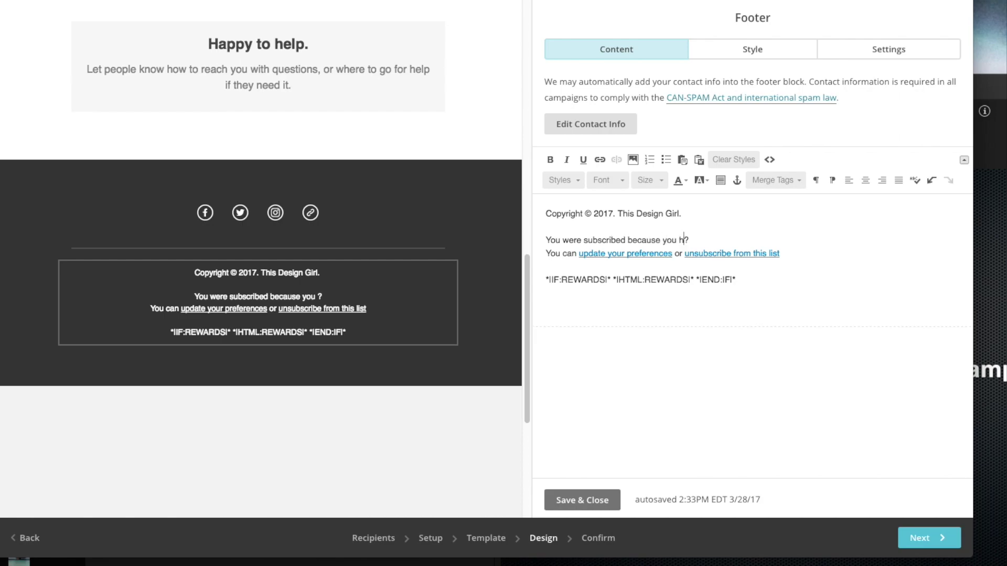
text( We )
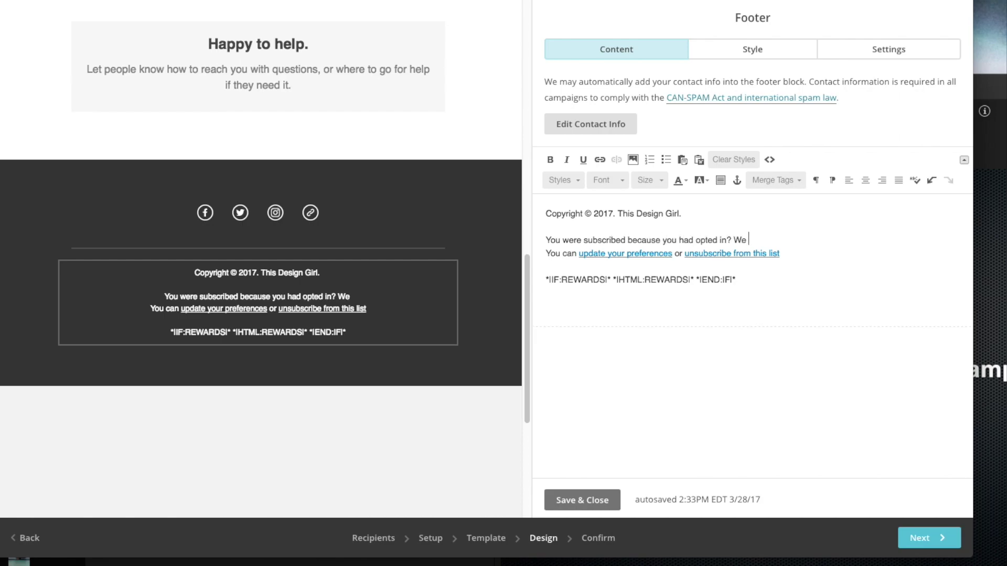
text(are sad to see you go if youw)
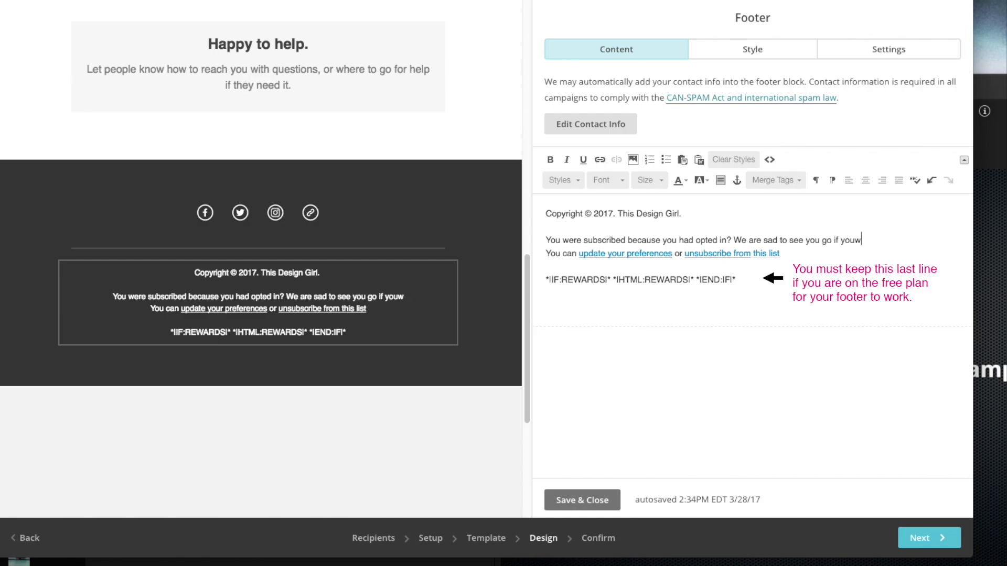
key(BackSpace)
text(wis)
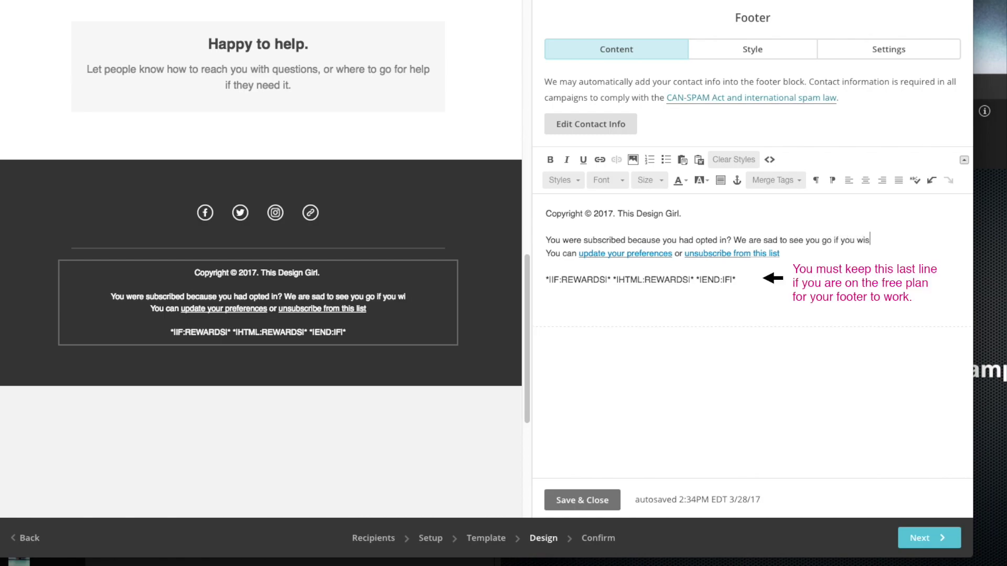
text(h to unscu)
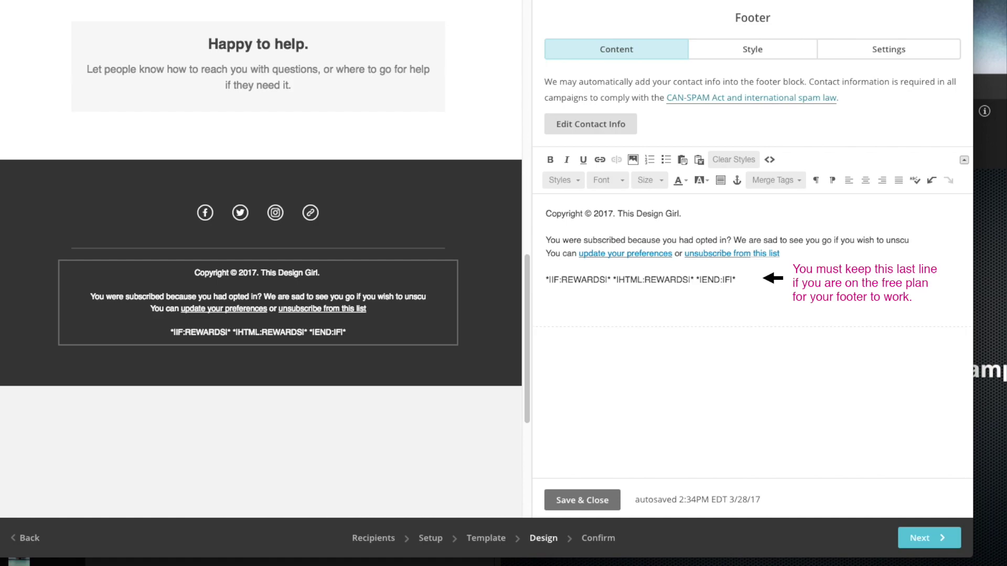
key(BackSpace)
key(BackSpace)
text(ubscribe, click the link )
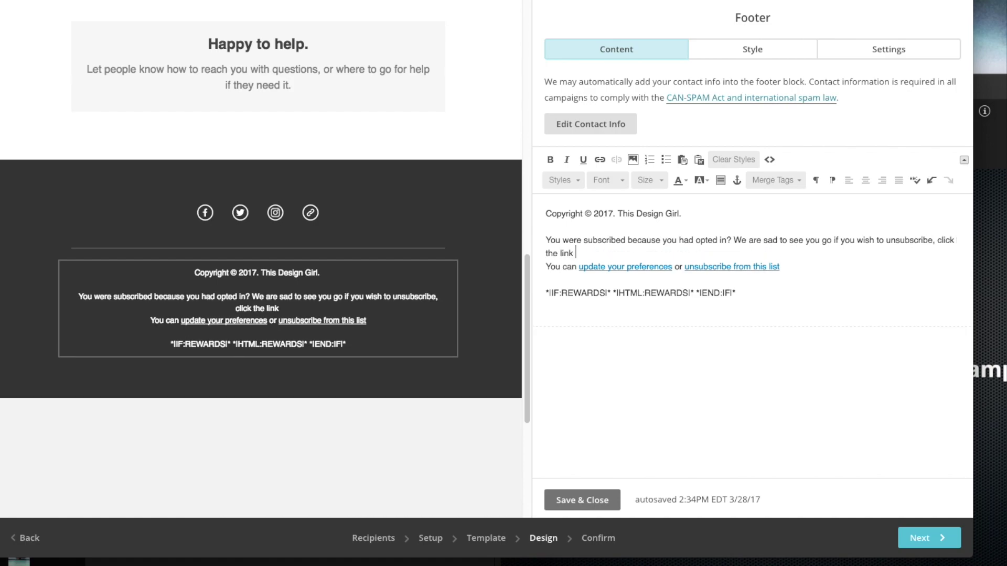
text(below.)
Remove the trailing *|IF:REWARDS|* merge-tag line and the leftover empty line
key(Down)
key(shift+ctrl+End)
key(Delete)
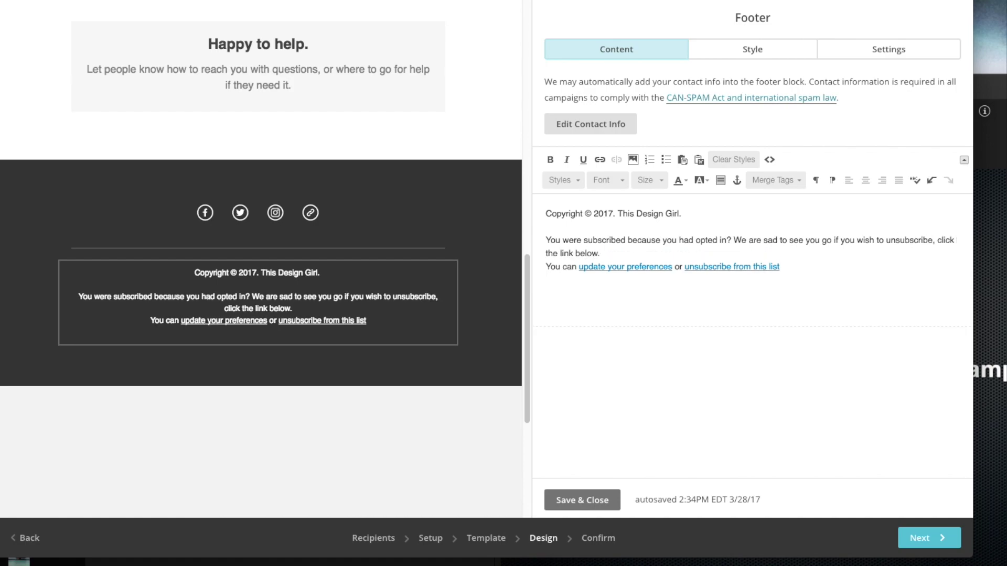
key(BackSpace)
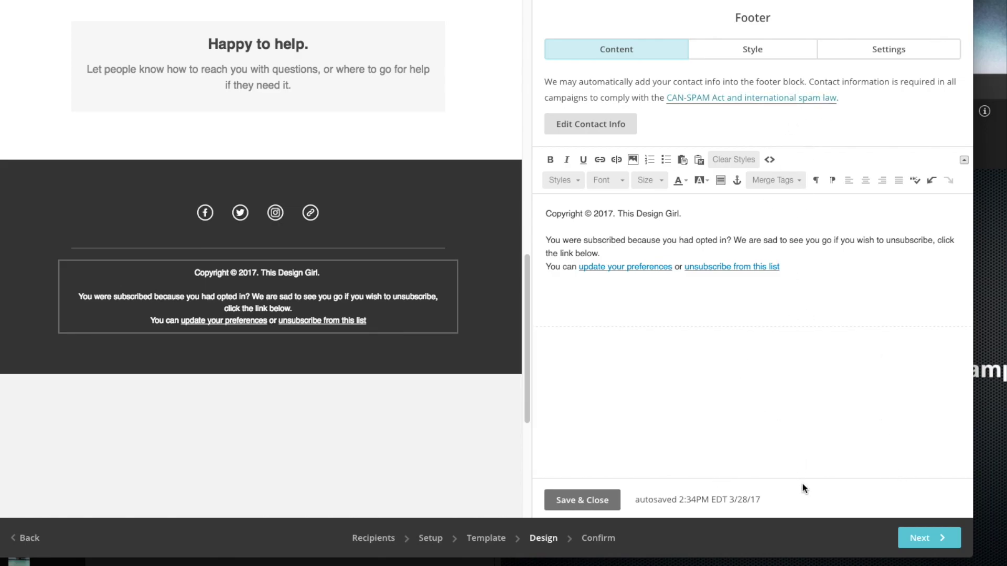
scroll(418, 420, up, 10)
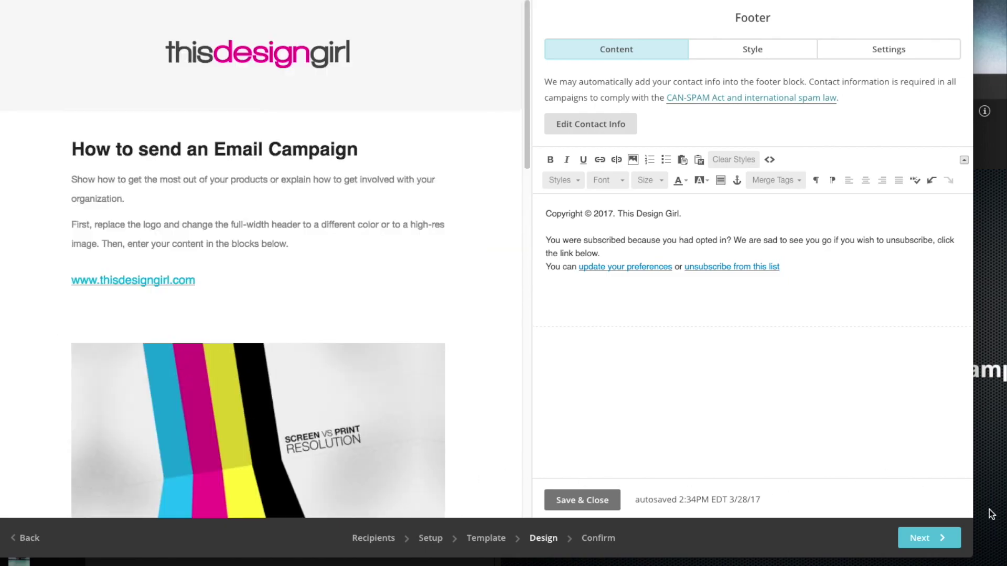
Go to the confirm checklist and preview the email in Desktop and Mobile views, ending on Desktop
click(928, 538)
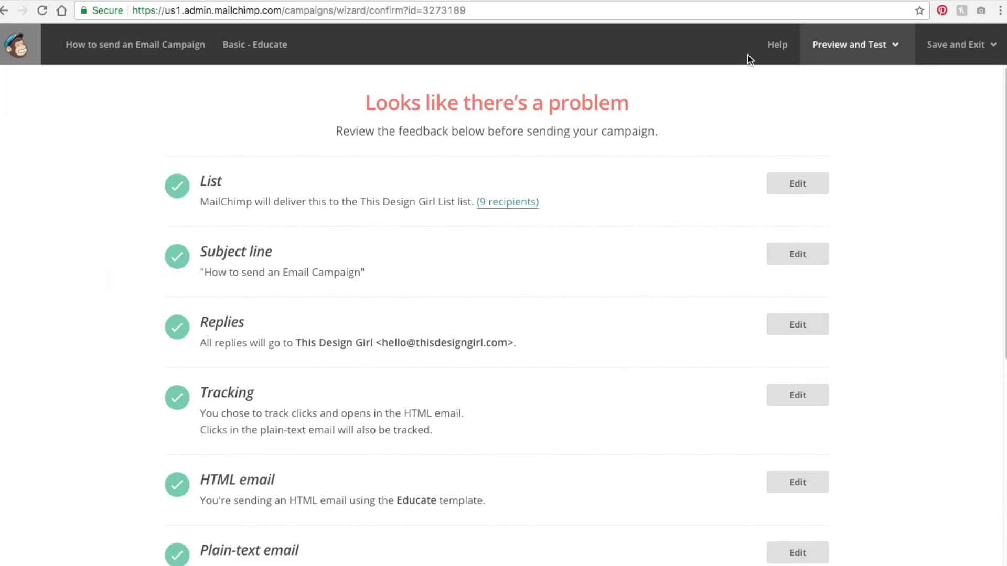
click(882, 50)
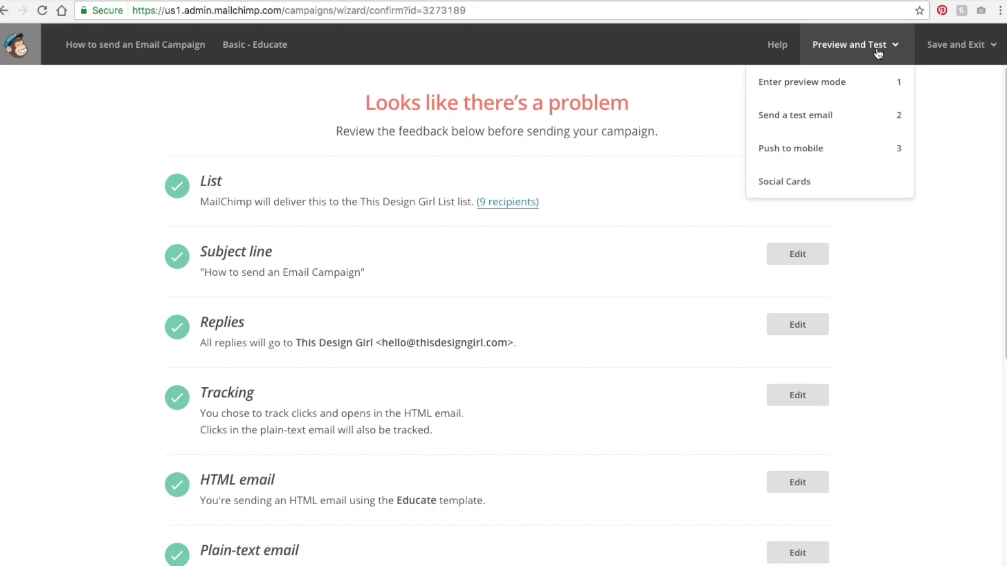
click(835, 88)
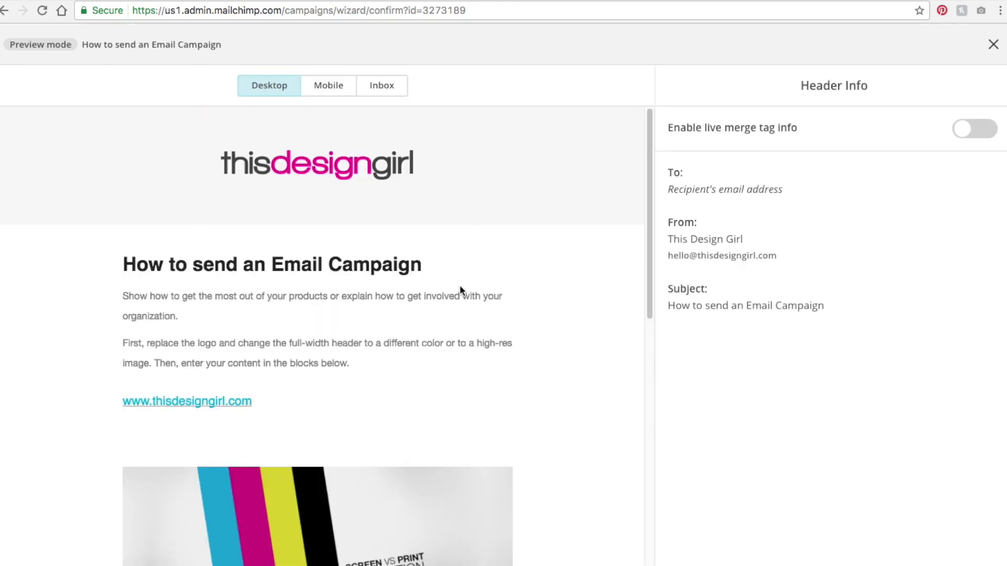
scroll(462, 283, down, 10)
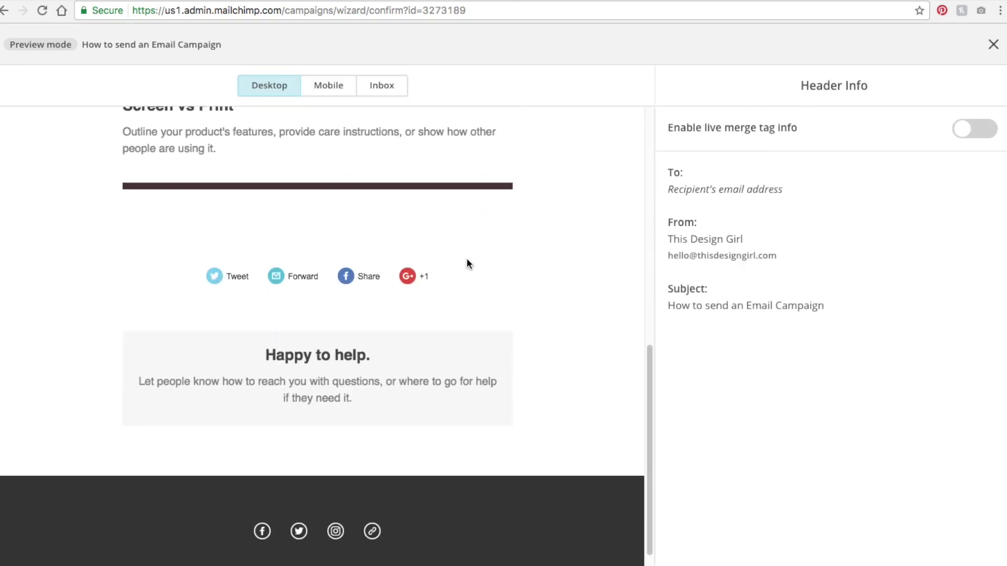
scroll(472, 247, down, 3)
scroll(467, 271, up, 15)
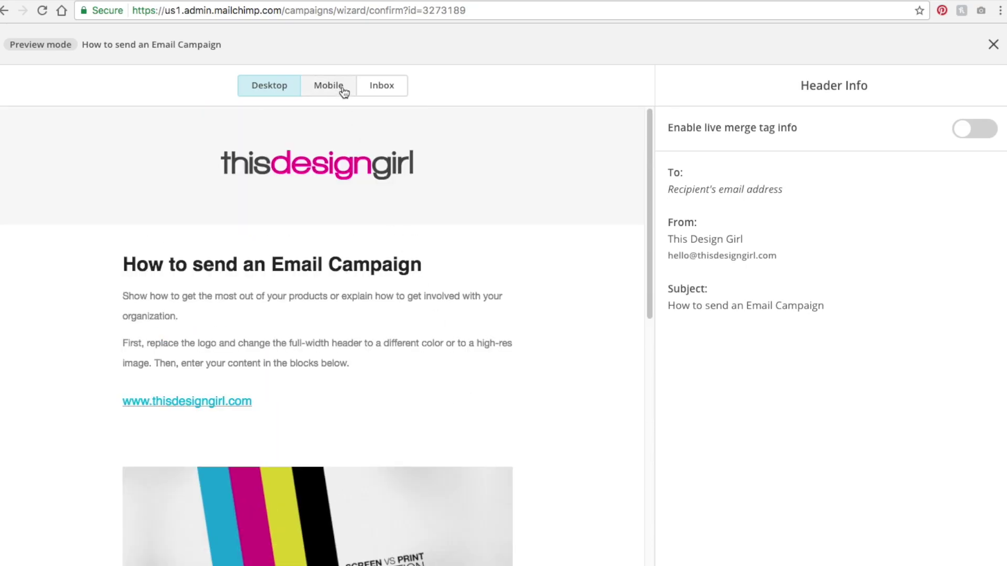
click(344, 91)
scroll(307, 298, down, 8)
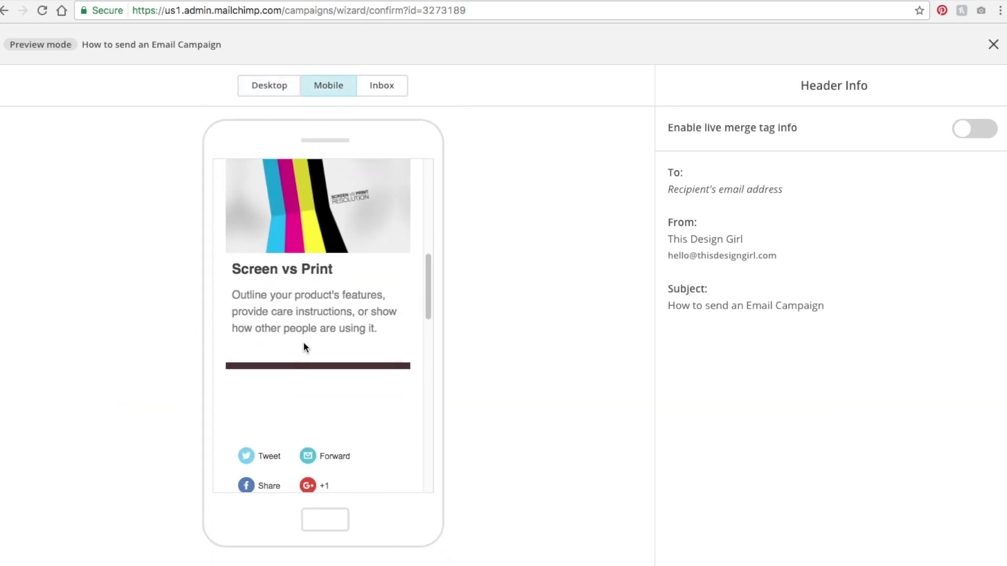
scroll(303, 342, down, 8)
click(269, 85)
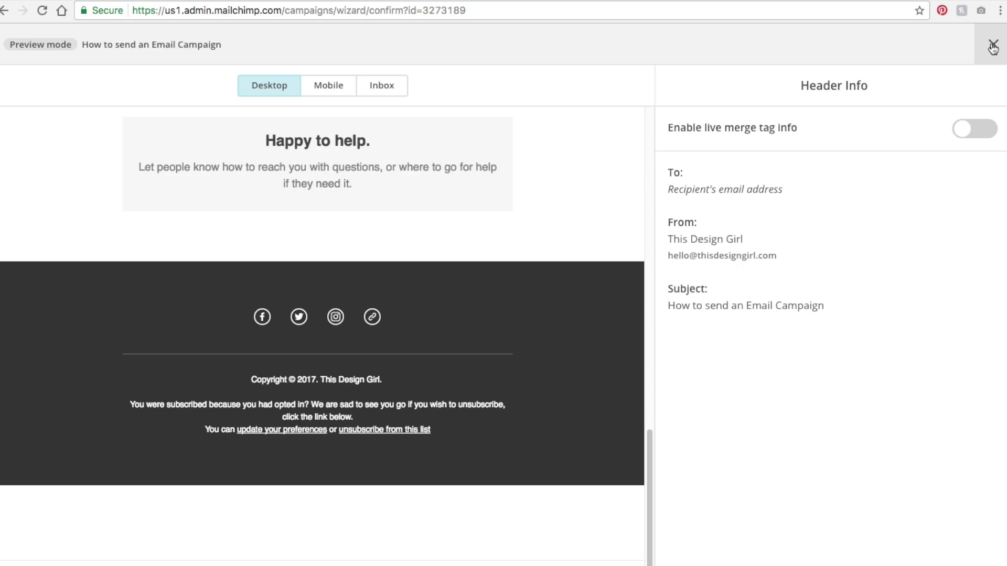
Leave preview mode and send a test copy of the campaign email
click(990, 49)
click(860, 47)
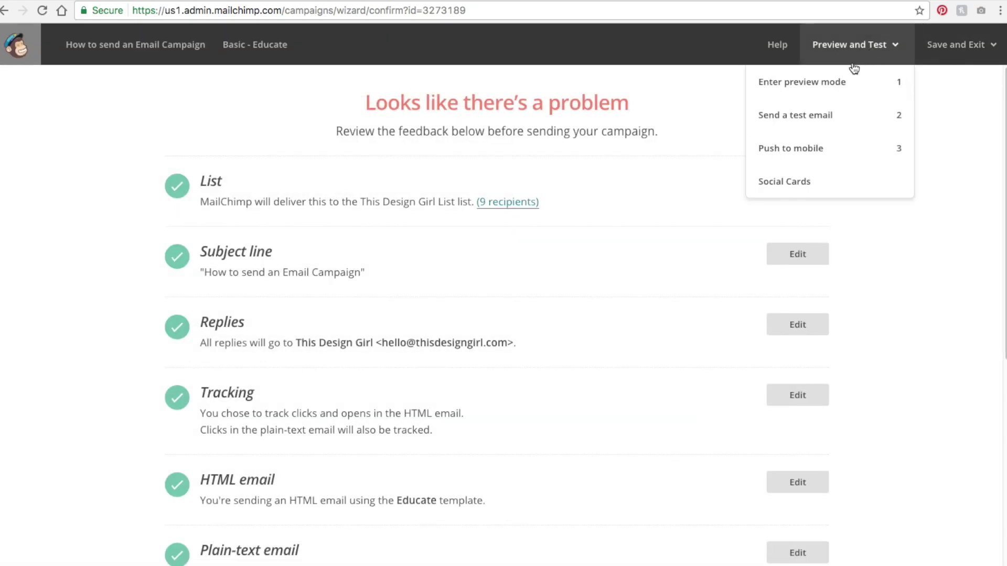
click(820, 118)
click(334, 440)
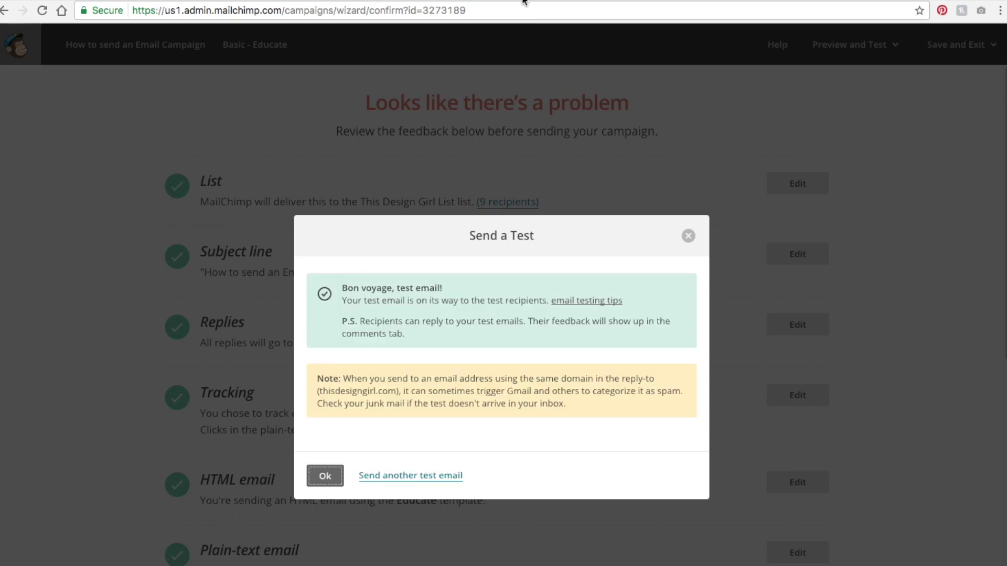
key(super+t)
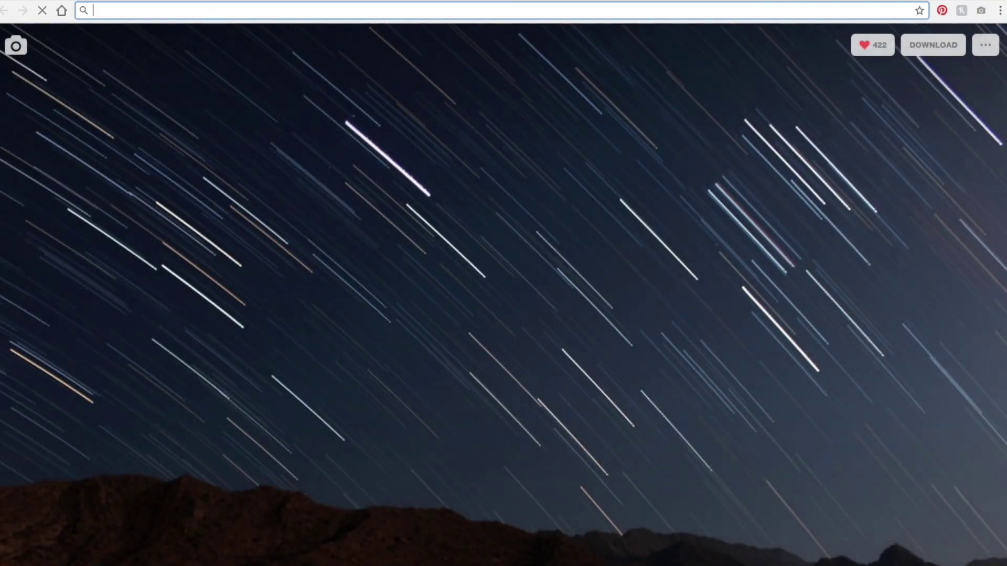
Open the '[Test] How to send an Email Campaign' message in Roundcube and scroll through it
click(134, 0)
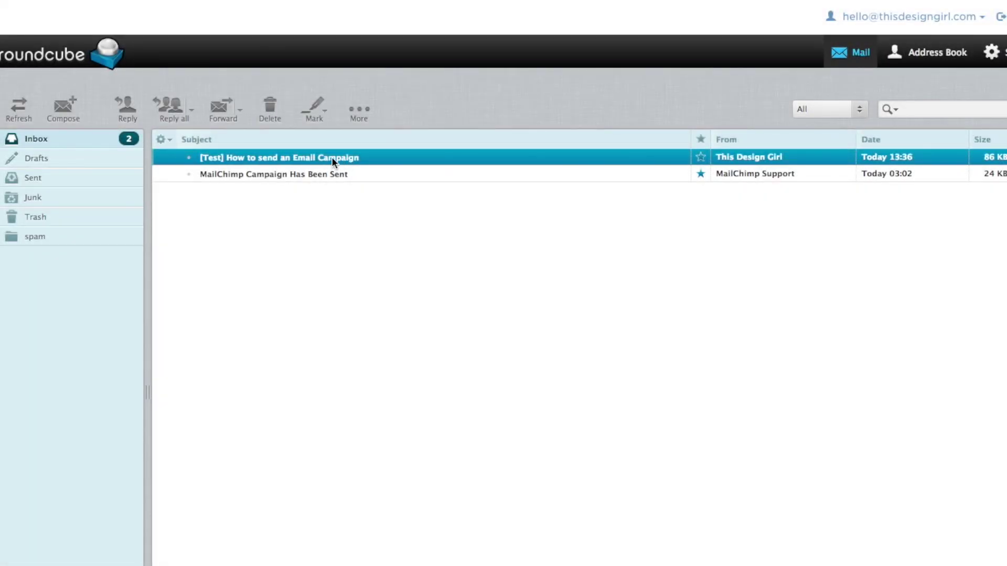
key(Return)
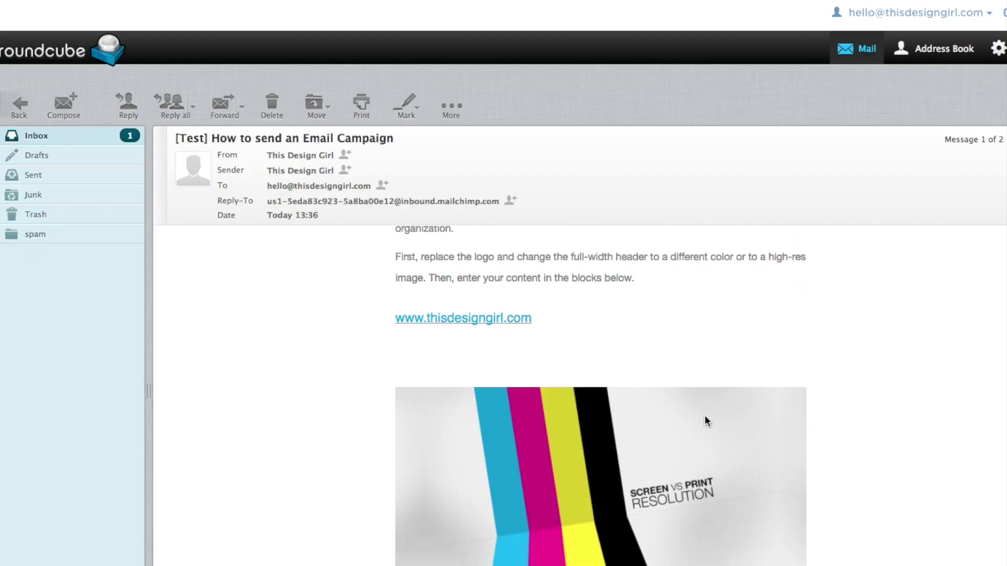
scroll(703, 418, down, 10)
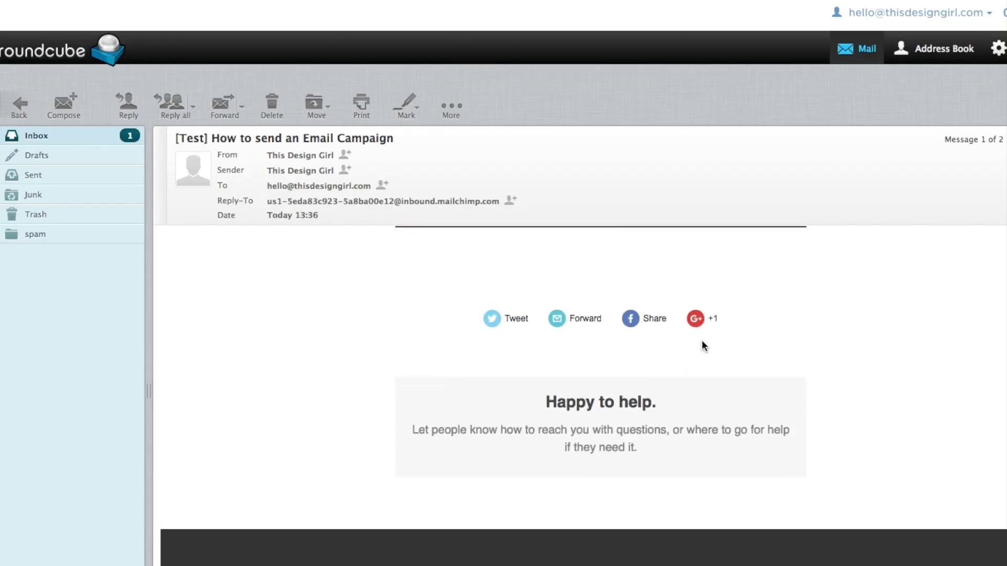
scroll(710, 258, up, 10)
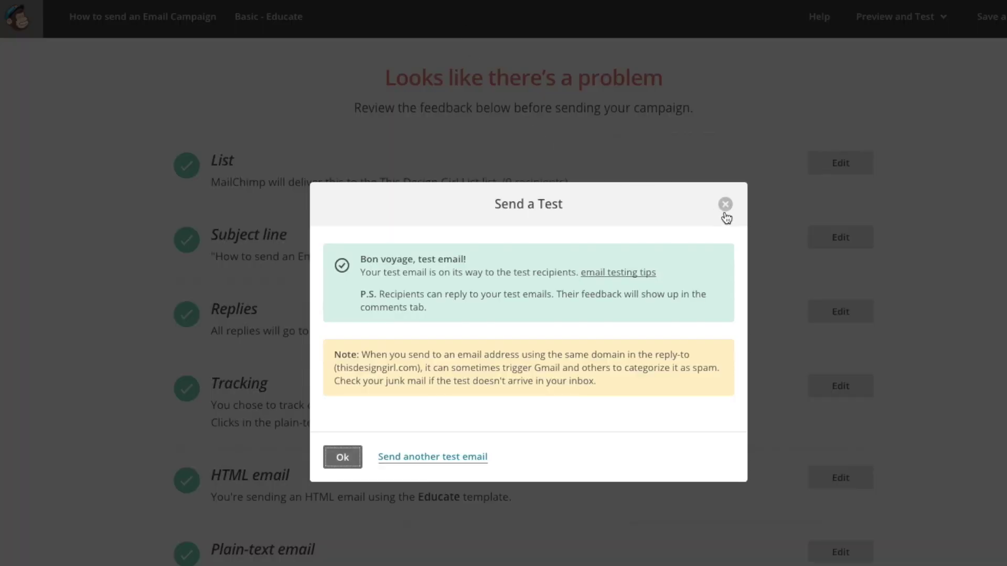
Dismiss the test-sent confirmation and review the Confirm checklist showing 9 recipients and all items checked
click(723, 204)
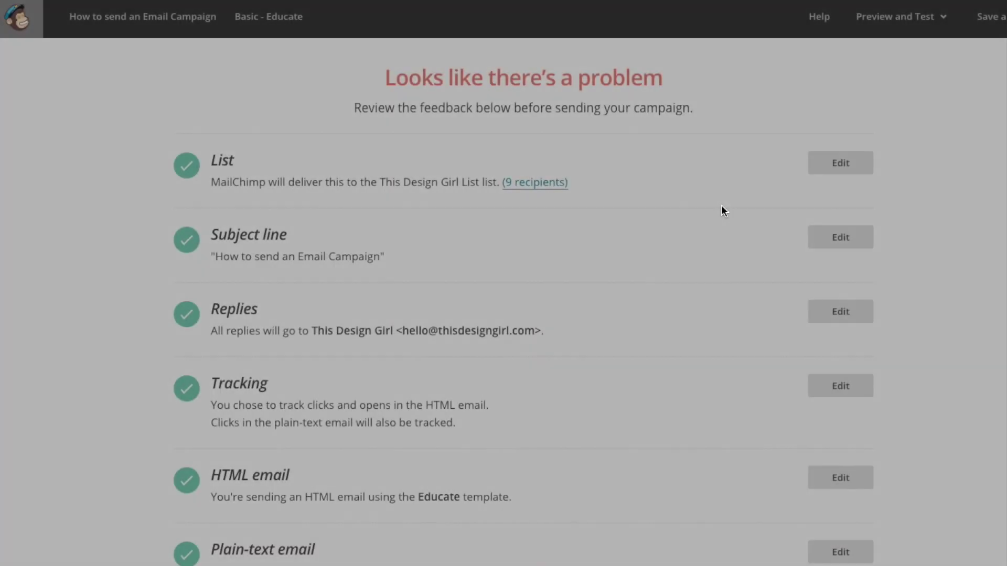
scroll(698, 189, down, 4)
scroll(691, 261, up, 4)
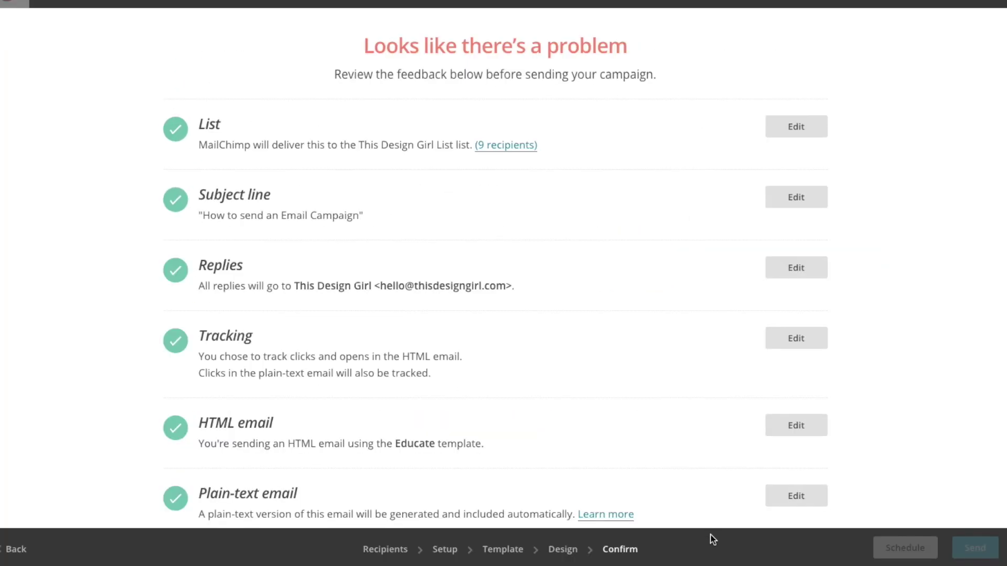